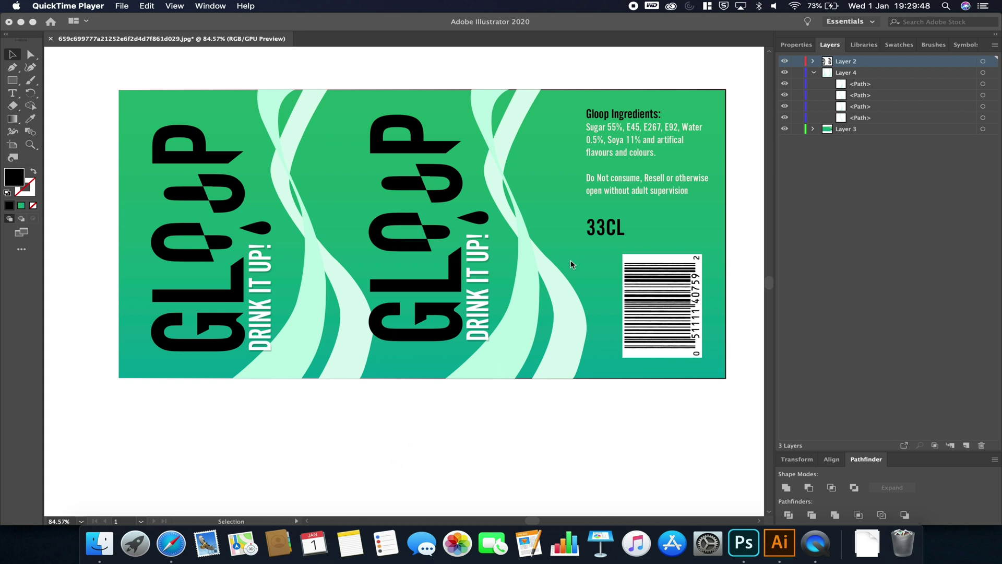
# Dismiss the Adobe Dimension problem report without reopening the application, leaving nothing selected in the label artwork.
pyautogui.click(180, 70)
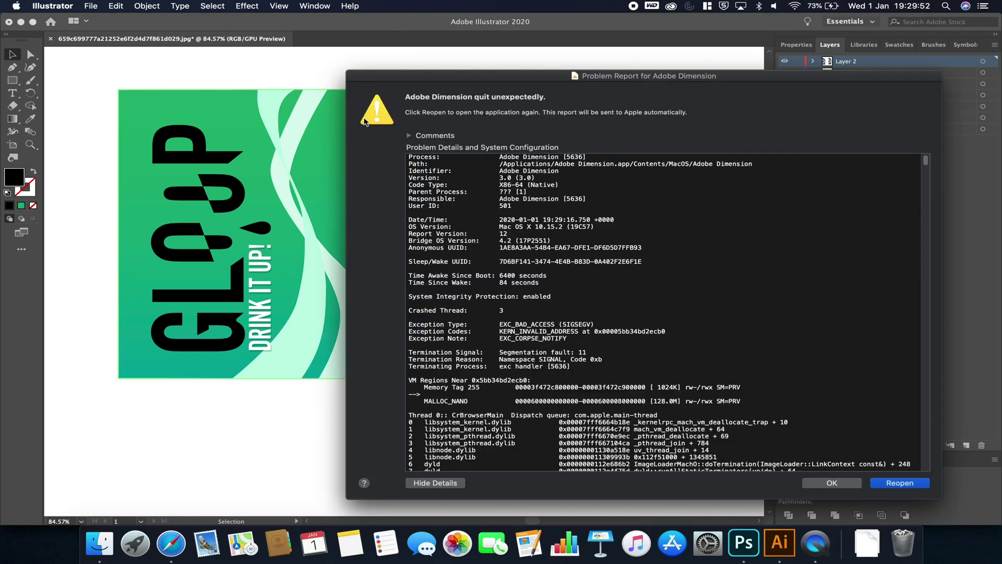
pyautogui.click(840, 481)
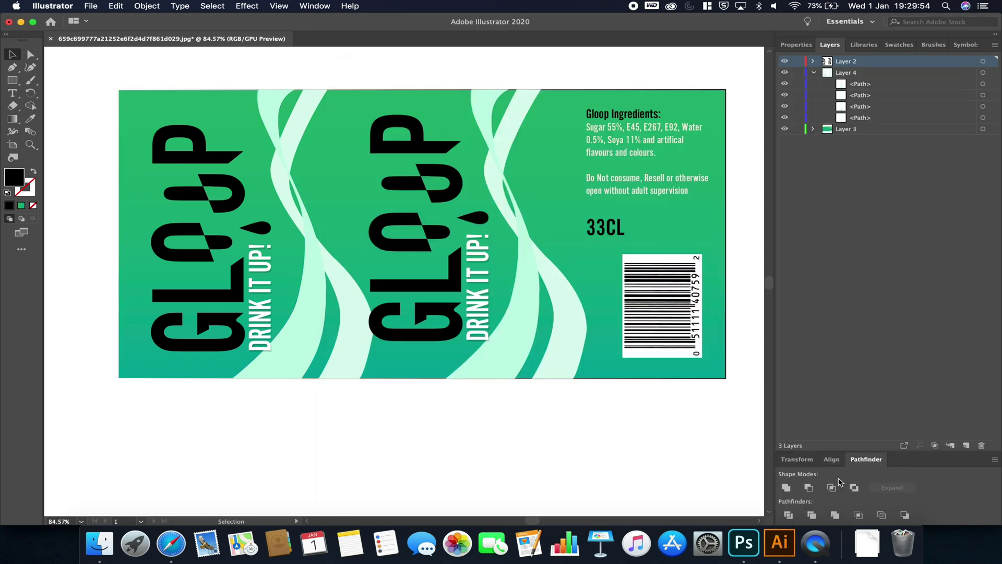
pyautogui.click(169, 154)
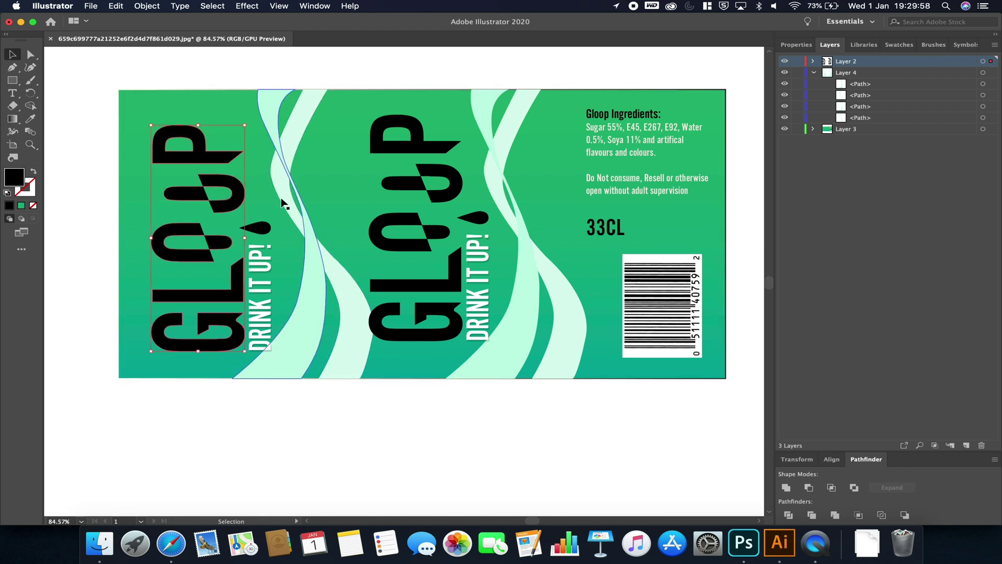
pyautogui.click(554, 406)
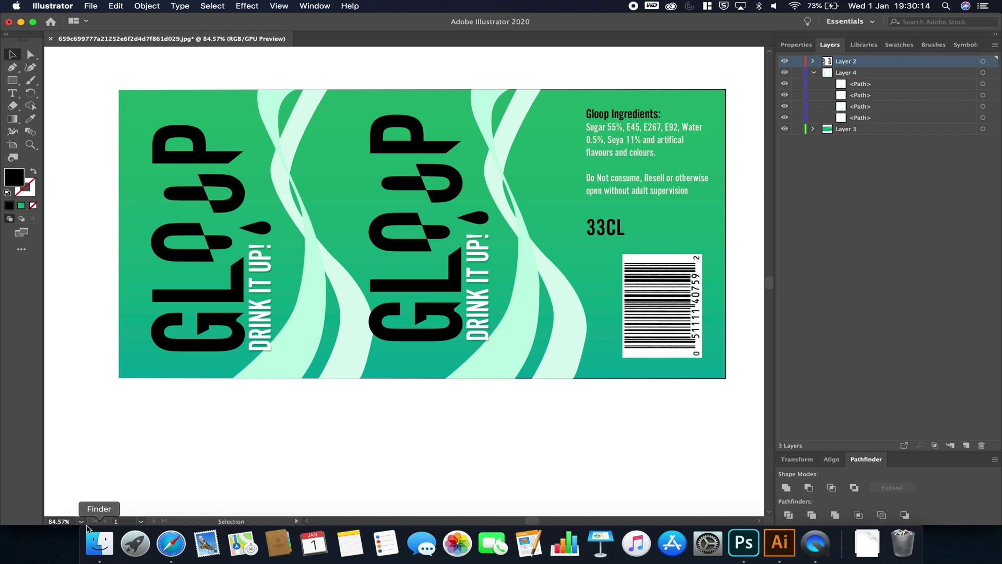
# Switch to Adobe Dimension and create a new document.
pyautogui.click(145, 543)
pyautogui.hscroll(4, 116, 496)
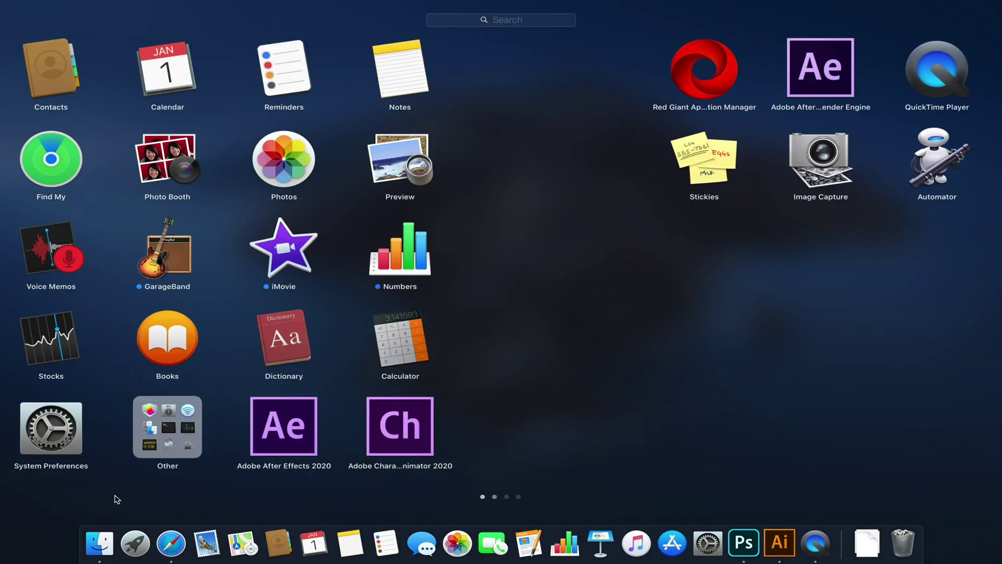
pyautogui.moveTo(369, 483); pyautogui.dragTo(157, 497)
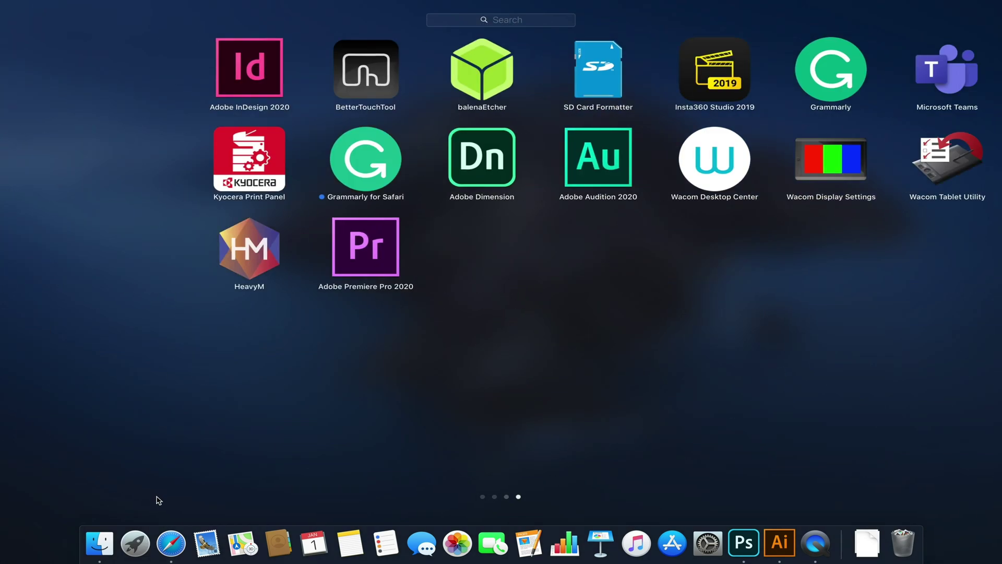
pyautogui.click(383, 166)
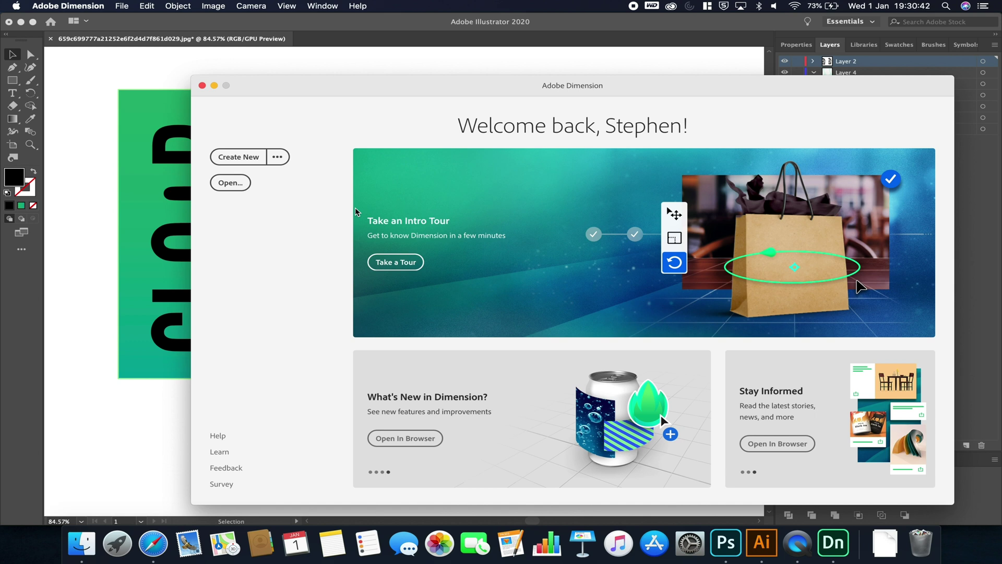
pyautogui.click(238, 156)
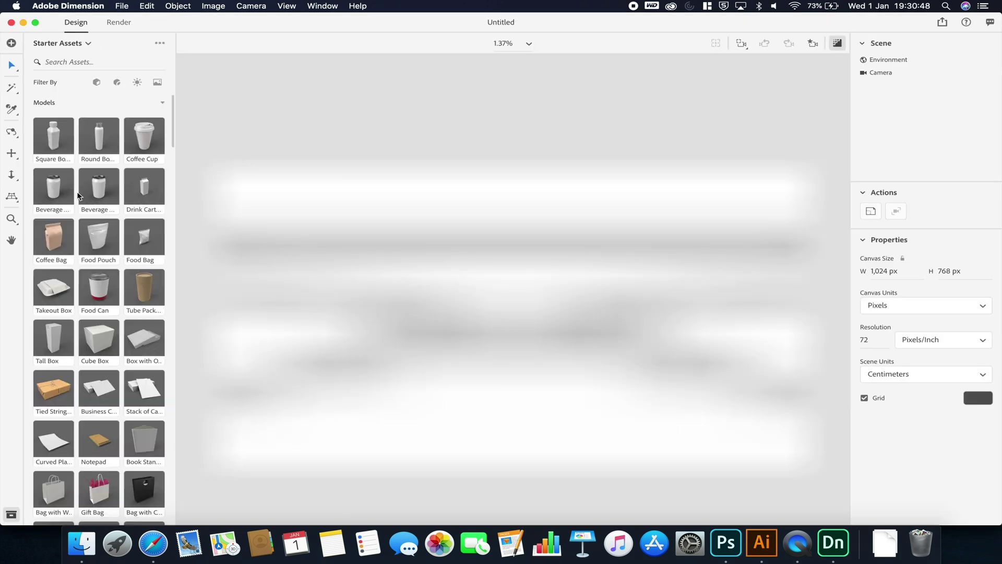
# Add the Beverage Can with Condensation model from the starter assets to the scene.
pyautogui.scroll(-3, 64, 183)
pyautogui.scroll(3, 66, 187)
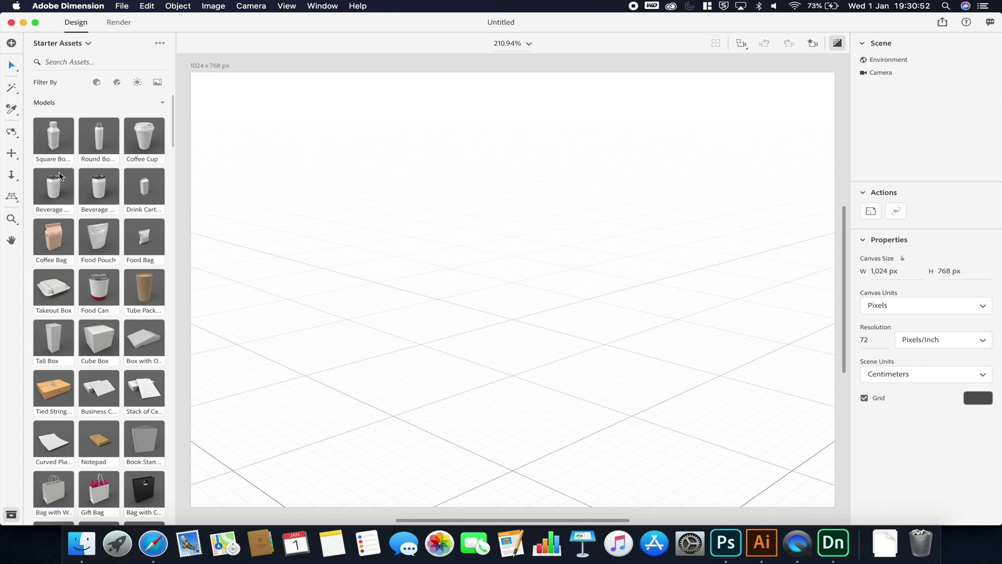
pyautogui.click(60, 191)
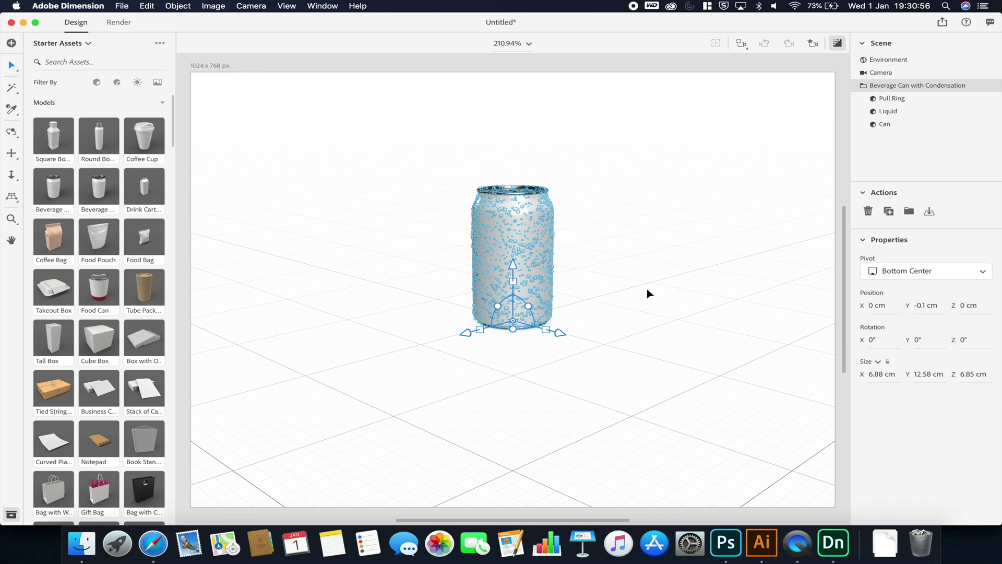
pyautogui.click(510, 268)
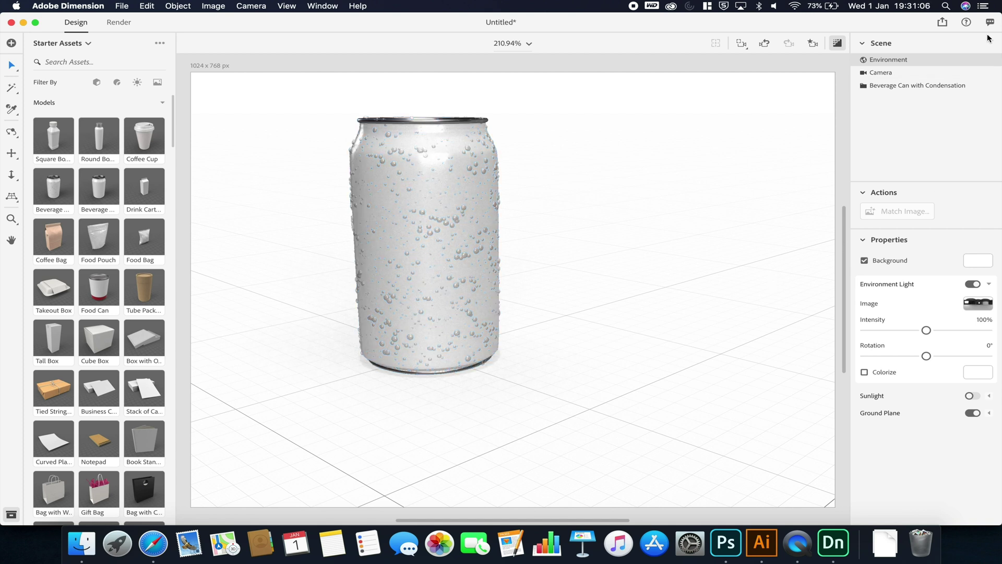
# Expand the Beverage Can with Condensation group to list its separate parts.
pyautogui.click(886, 86)
pyautogui.click(864, 87)
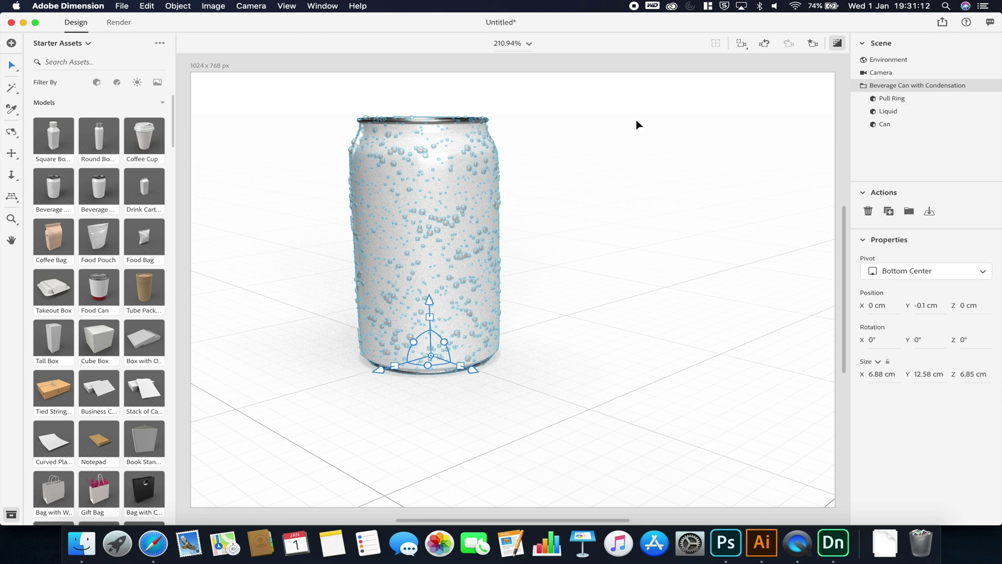
pyautogui.moveTo(616, 126); pyautogui.dragTo(572, 161, button='middle')
pyautogui.click(573, 161)
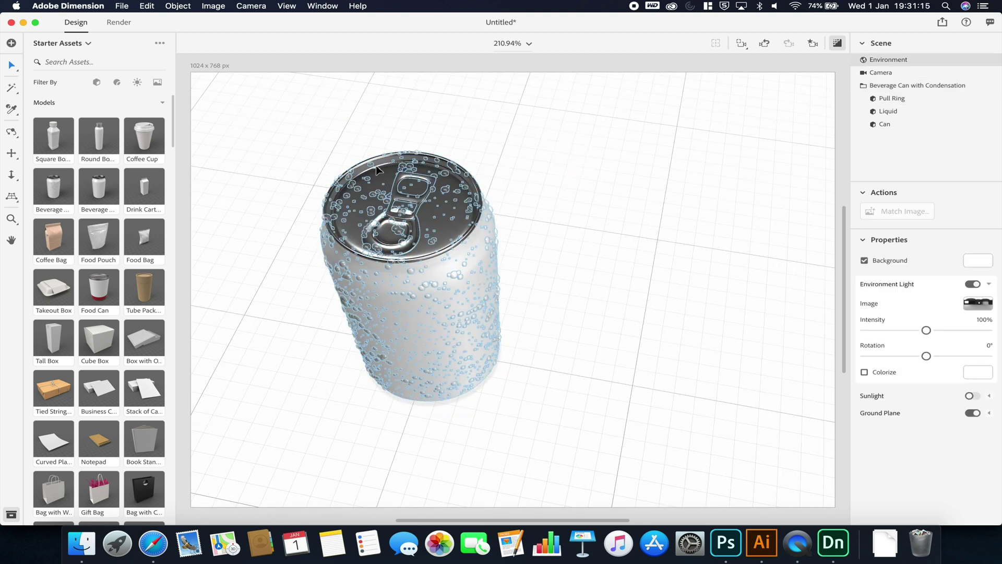
# Hide and reshow the Liquid part and the Can part to check what each one covers.
pyautogui.click(901, 112)
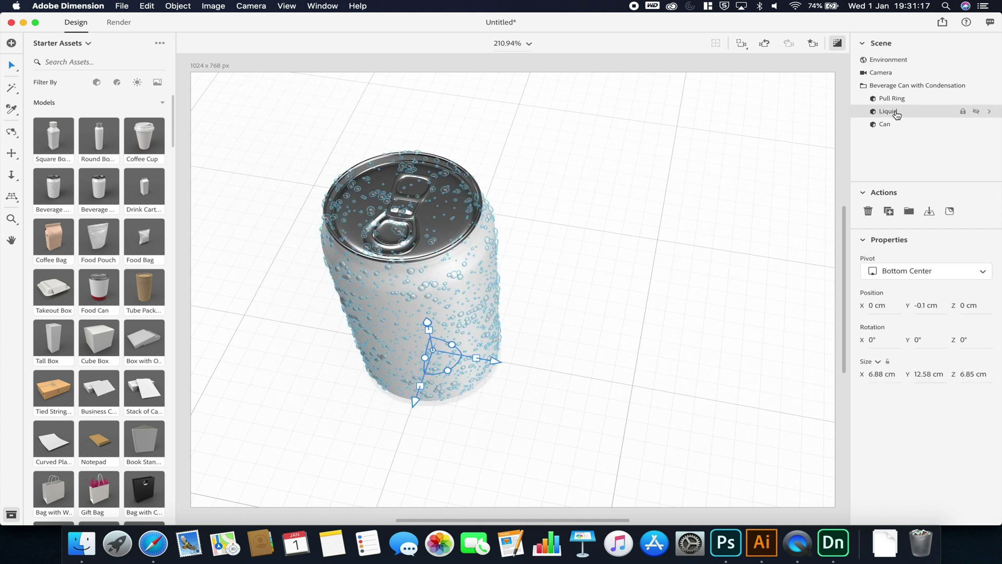
pyautogui.click(976, 112)
pyautogui.click(976, 111)
pyautogui.click(907, 127)
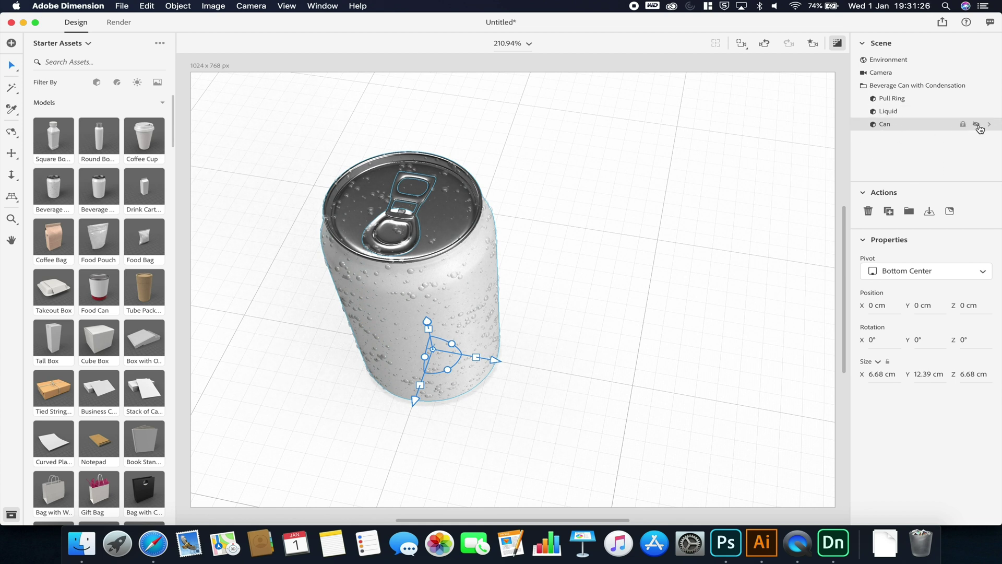
pyautogui.click(976, 125)
pyautogui.click(977, 125)
pyautogui.moveTo(619, 275); pyautogui.dragTo(570, 197, button='middle')
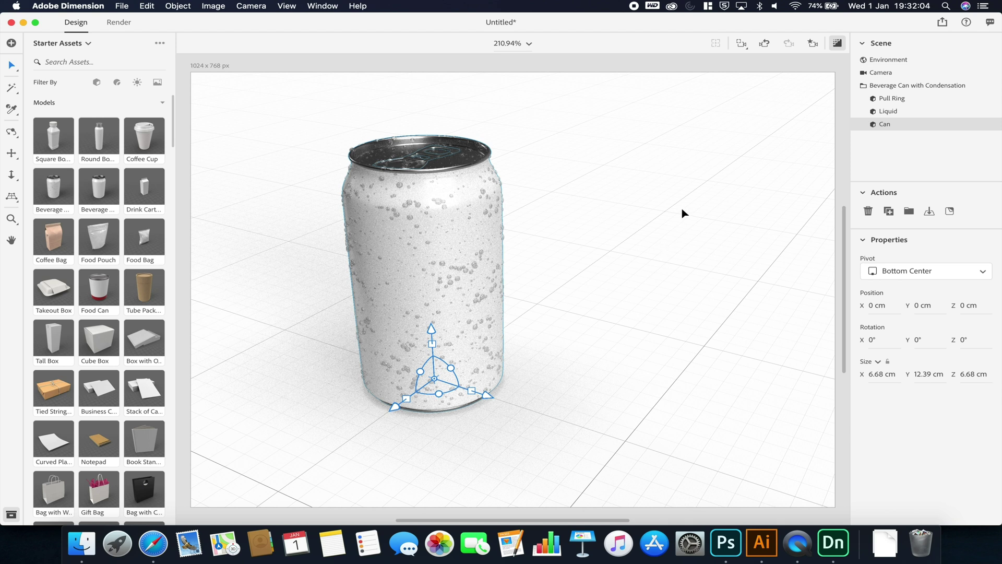
# Open the Can part's materials and place the GLOOP label graphic on the Can Material.
pyautogui.doubleClick(873, 124)
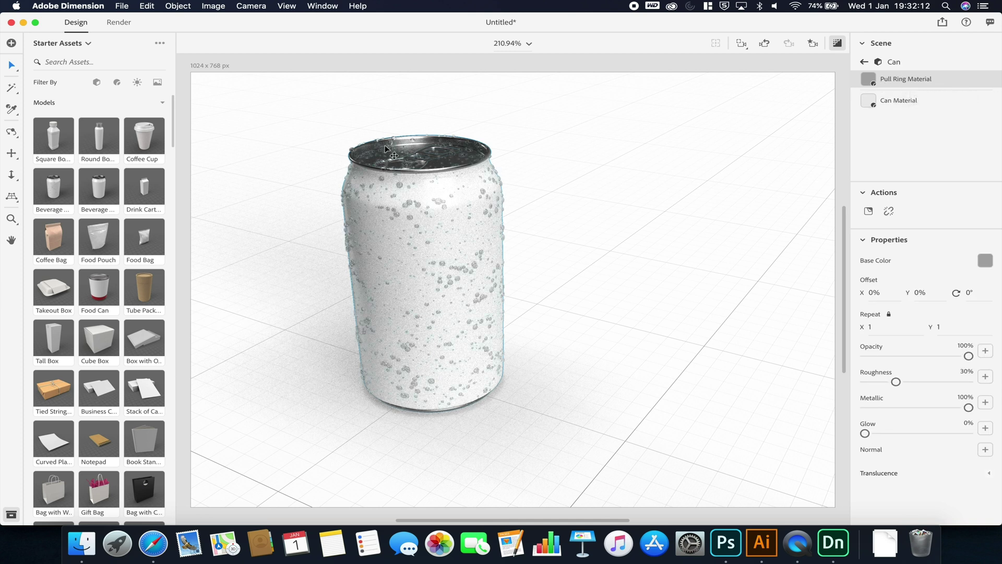
pyautogui.click(891, 106)
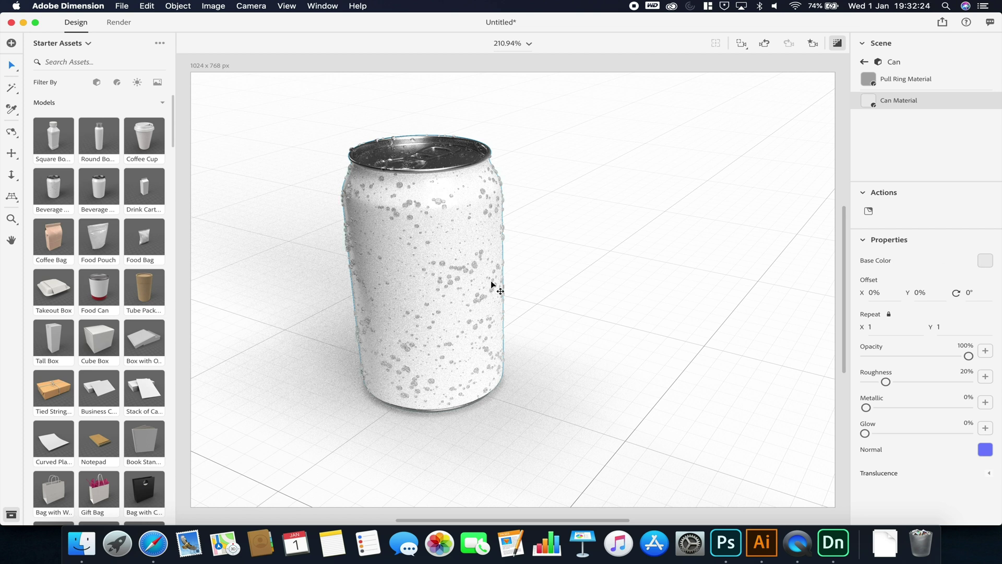
pyautogui.moveTo(523, 215); pyautogui.dragTo(579, 160)
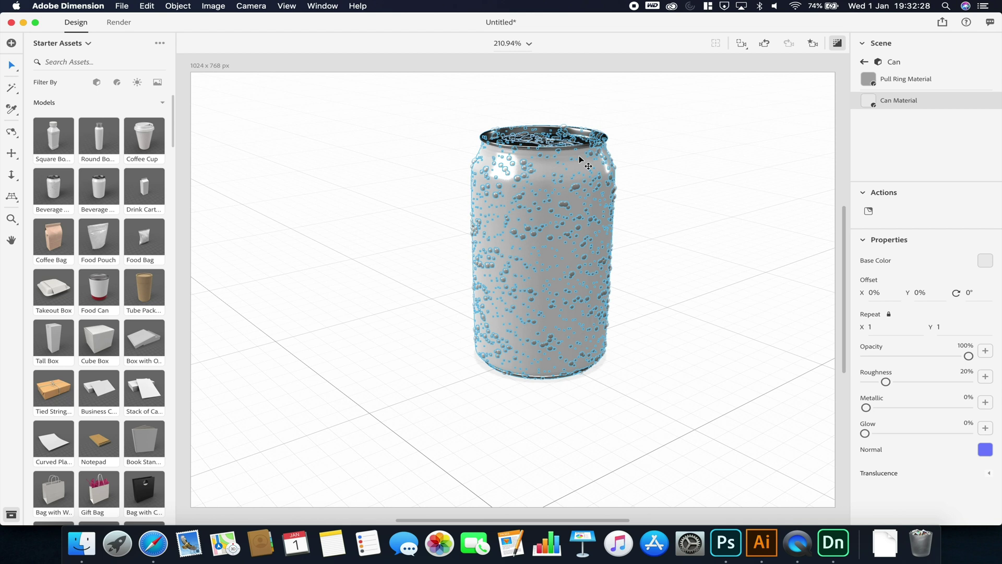
pyautogui.moveTo(448, 197); pyautogui.dragTo(731, 217)
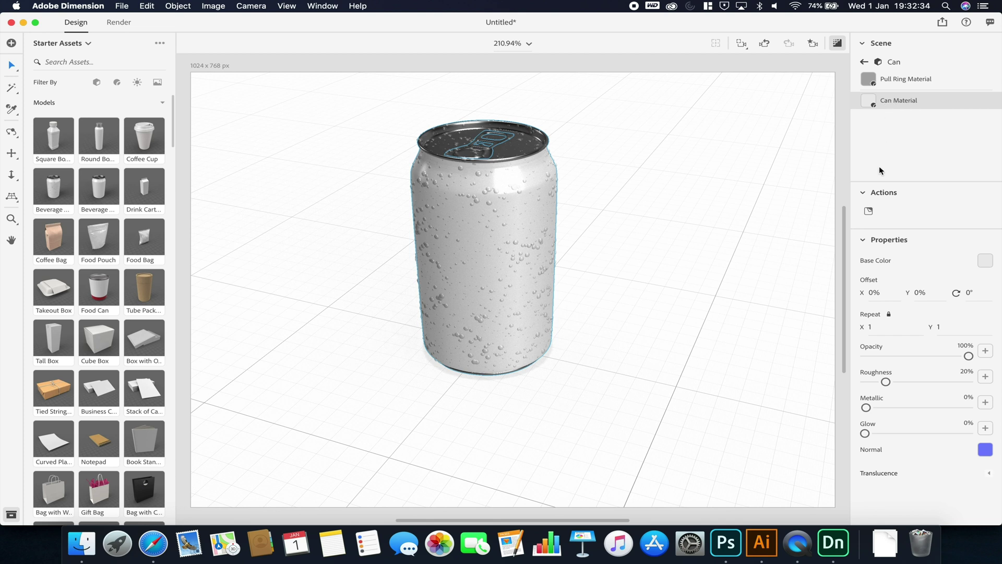
pyautogui.click(868, 212)
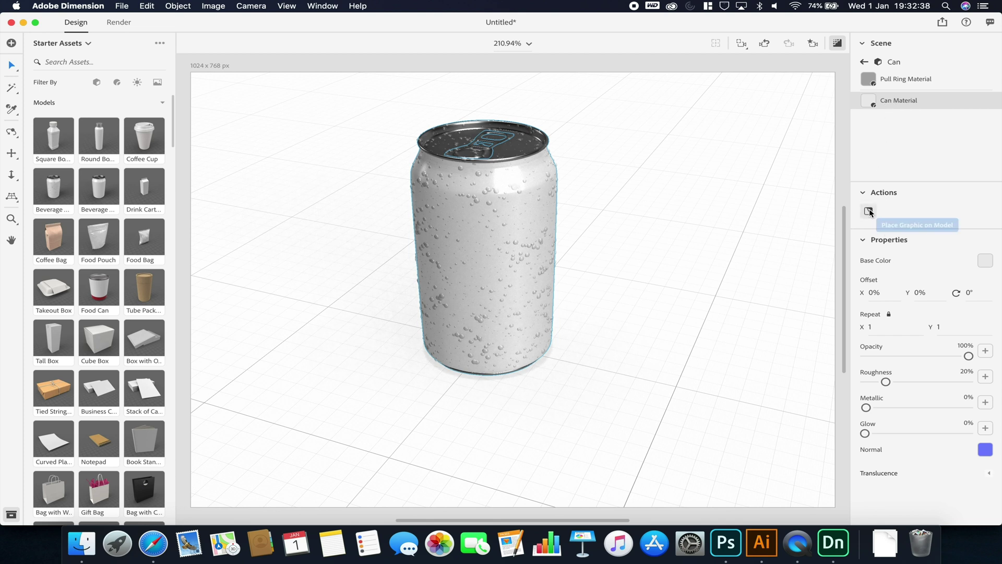
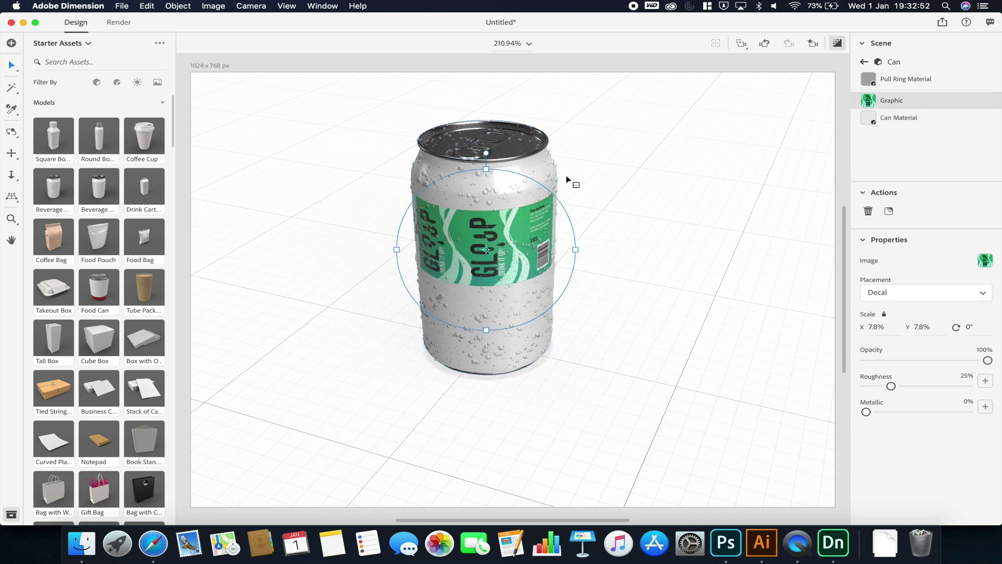
# Enlarge the label decal to about 21% scale and shift it down over the can's body.
pyautogui.moveTo(554, 197); pyautogui.dragTo(632, 166)
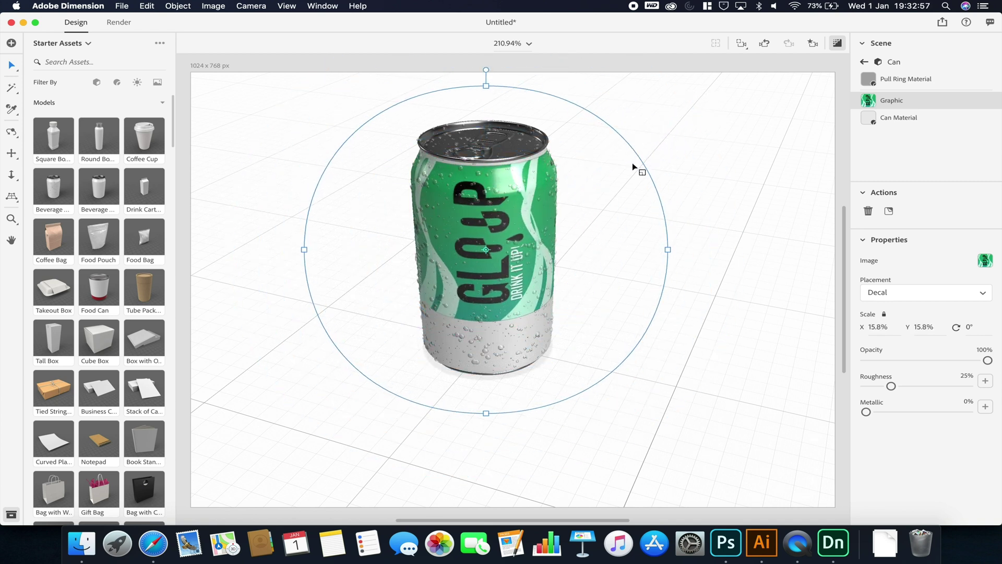
pyautogui.click(597, 166)
pyautogui.moveTo(597, 167); pyautogui.dragTo(621, 152)
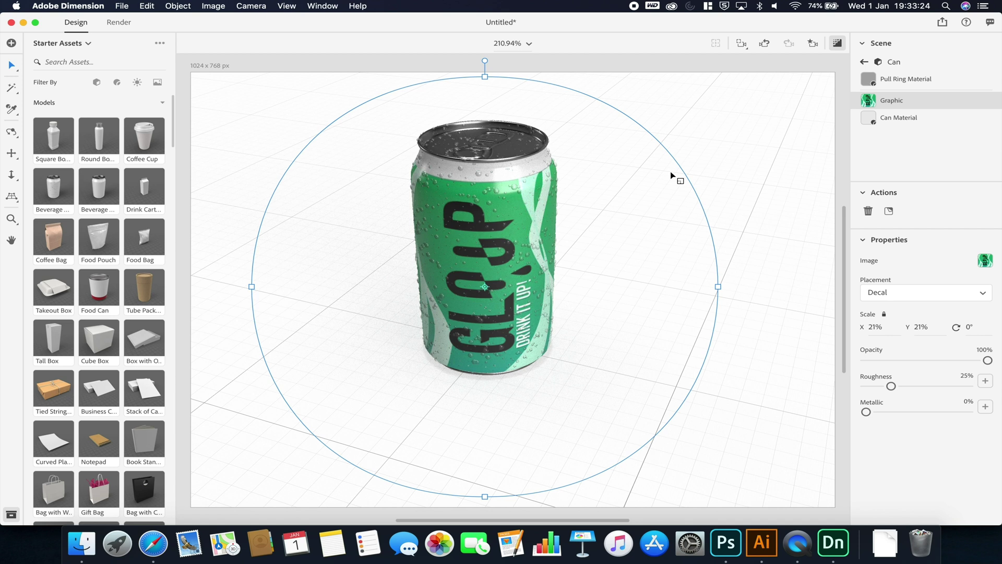
# Try the Fill placement for the label graphic and inspect how it wraps around the can.
pyautogui.click(905, 291)
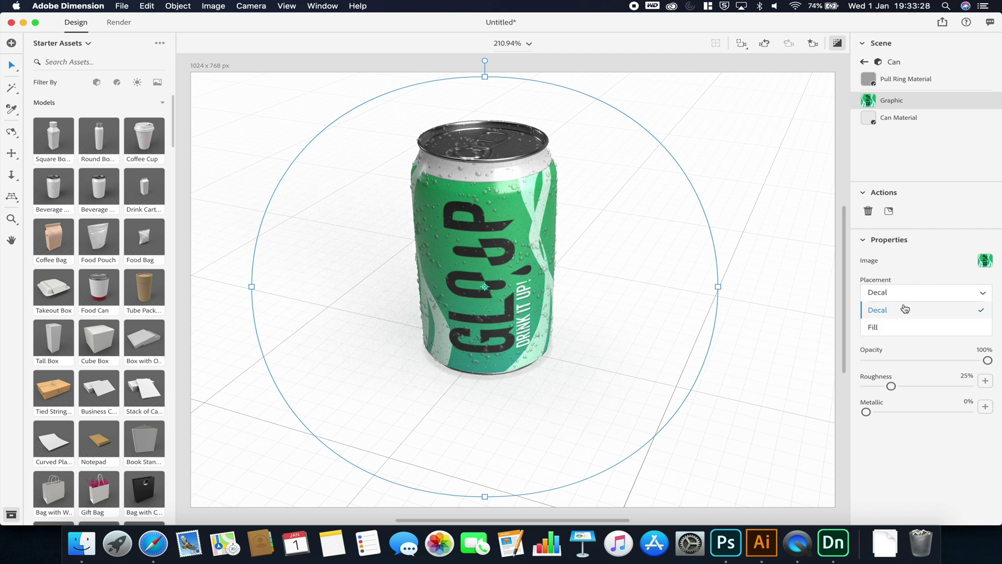
pyautogui.click(893, 324)
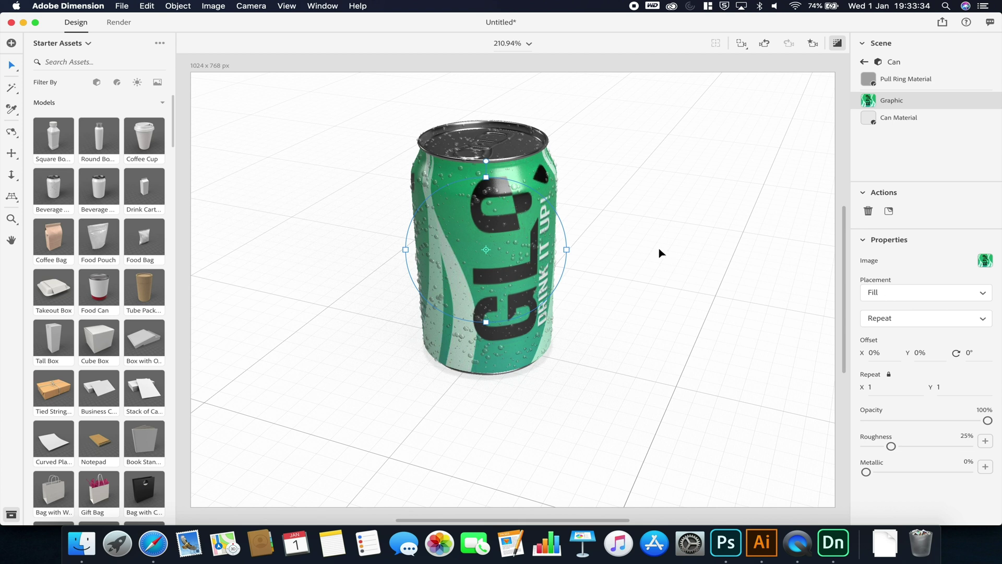
pyautogui.moveTo(618, 231); pyautogui.dragTo(398, 239, button='right')
pyautogui.moveTo(694, 241); pyautogui.dragTo(515, 214, button='right')
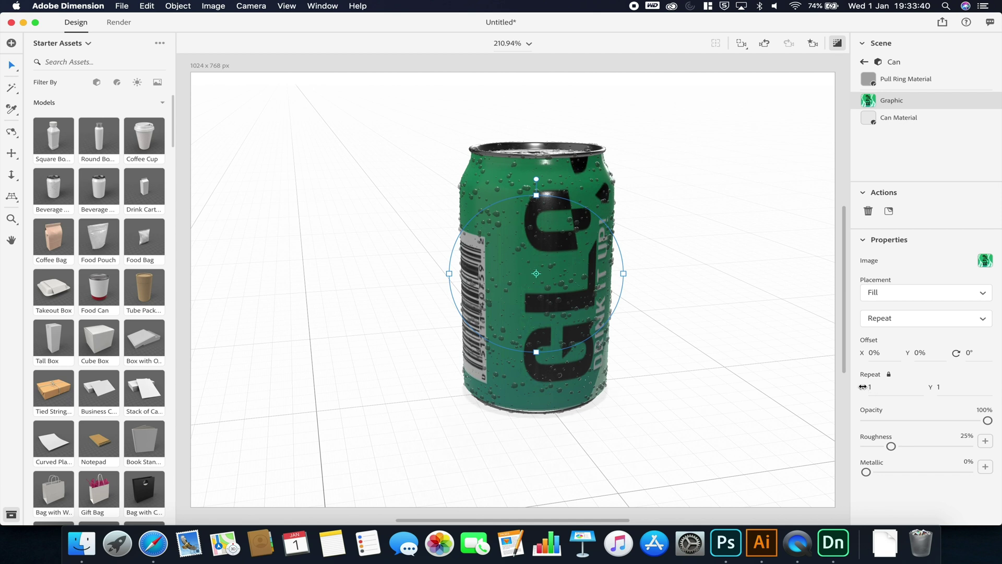
# Unlock the fill's repeat proportions, try a horizontal repeat of 1.7, and undo the change.
pyautogui.click(889, 374)
pyautogui.moveTo(862, 386); pyautogui.dragTo(887, 387)
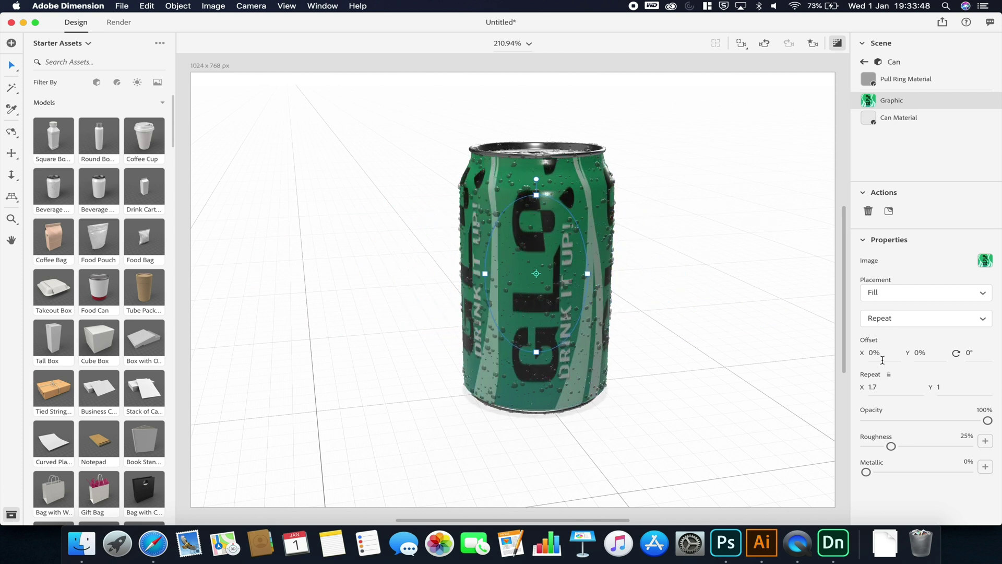
pyautogui.press('super+z')
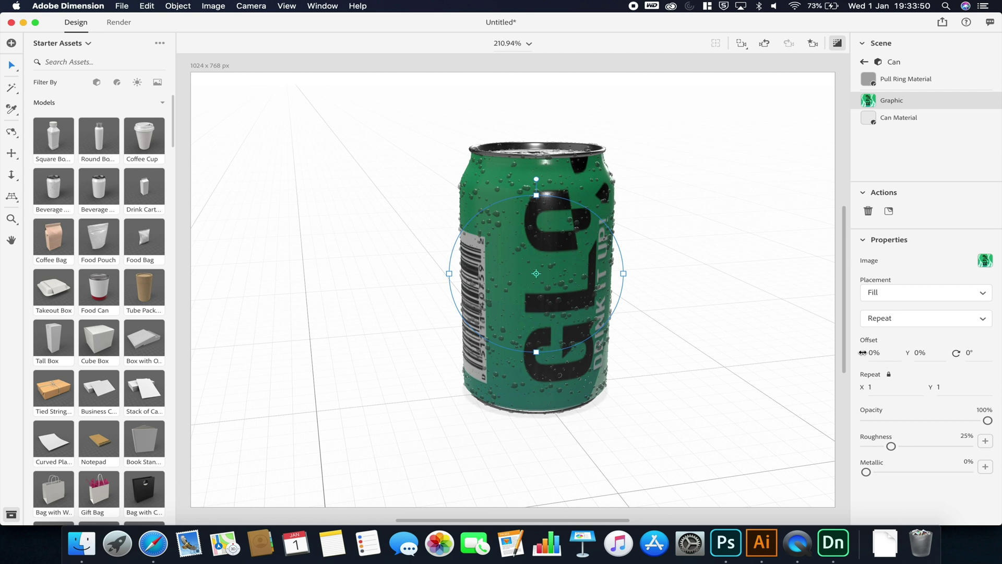
# Try shifting the fill's horizontal offset, and return the label graphic's placement to Decal.
pyautogui.moveTo(862, 352); pyautogui.dragTo(916, 352)
pyautogui.click(907, 294)
pyautogui.click(890, 312)
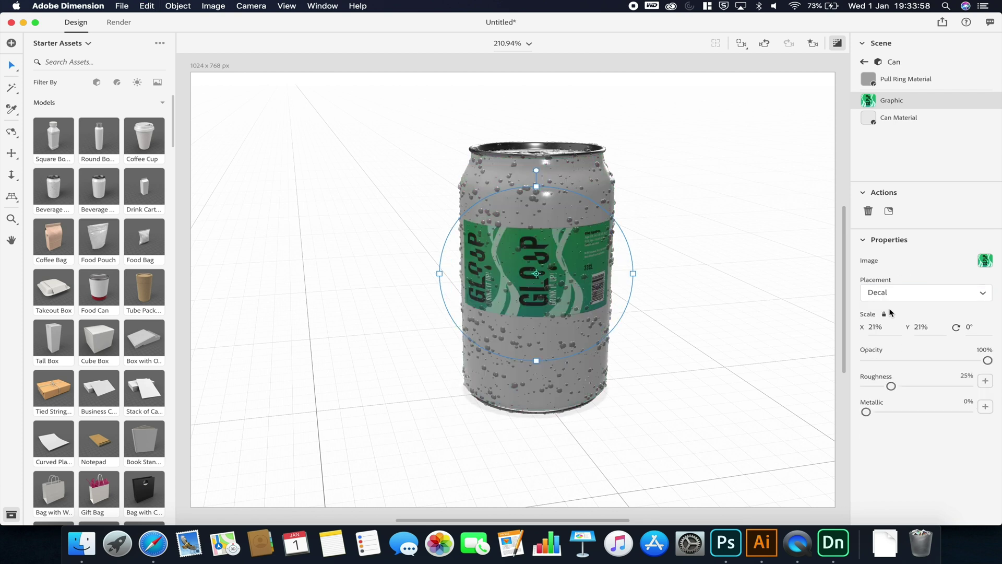
# Enlarge the label decal to about 22.4% scale and position it over the can's body below the rim.
pyautogui.moveTo(626, 237); pyautogui.dragTo(789, 145)
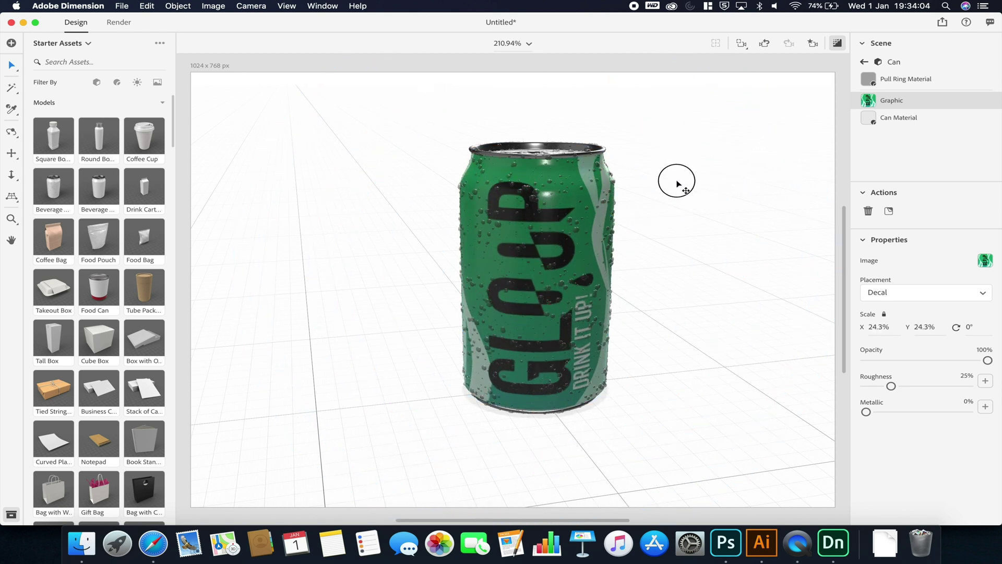
pyautogui.moveTo(758, 126); pyautogui.dragTo(740, 134)
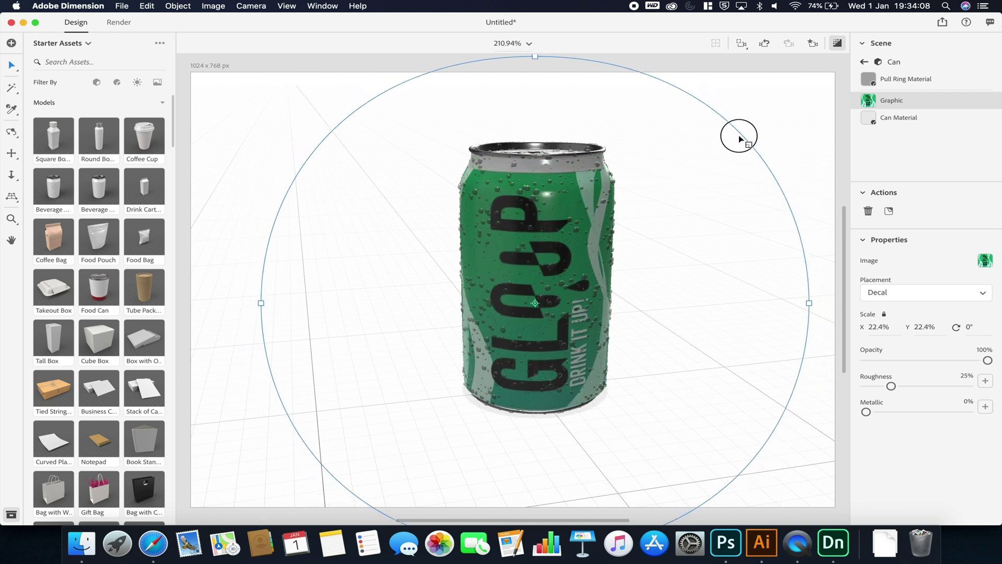
# Adjust the decal's fit at the label seam on the can's back, scaling it to about 21.7% horizontally and 22.3% vertically.
pyautogui.moveTo(652, 188); pyautogui.dragTo(617, 230)
pyautogui.moveTo(415, 240); pyautogui.dragTo(700, 230)
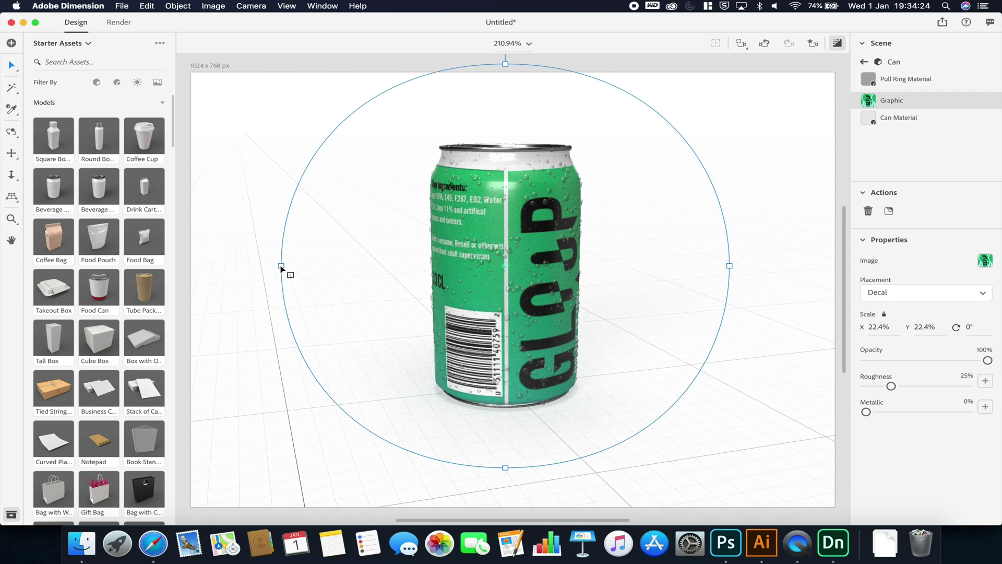
pyautogui.moveTo(280, 266); pyautogui.dragTo(288, 268)
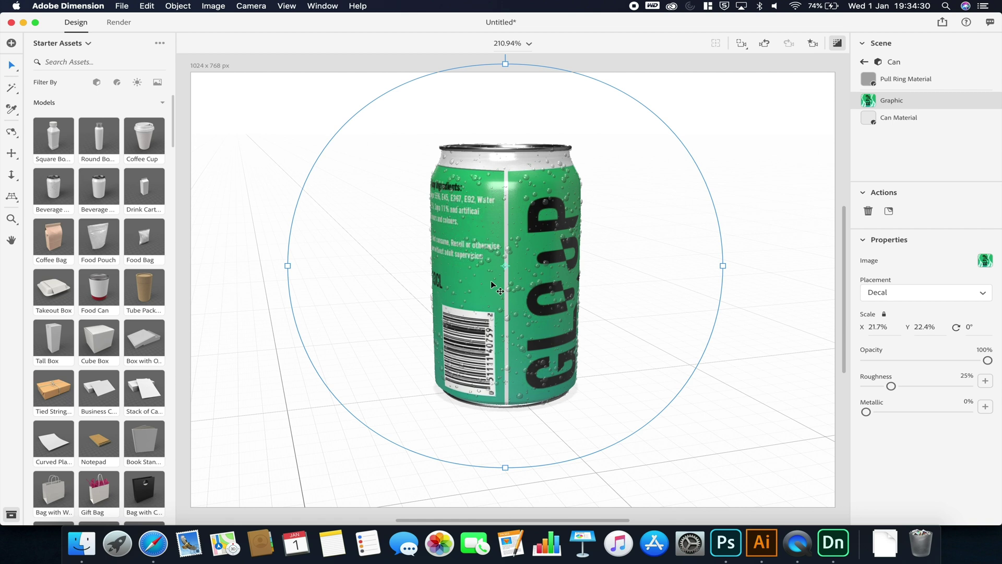
pyautogui.moveTo(671, 115); pyautogui.dragTo(676, 123)
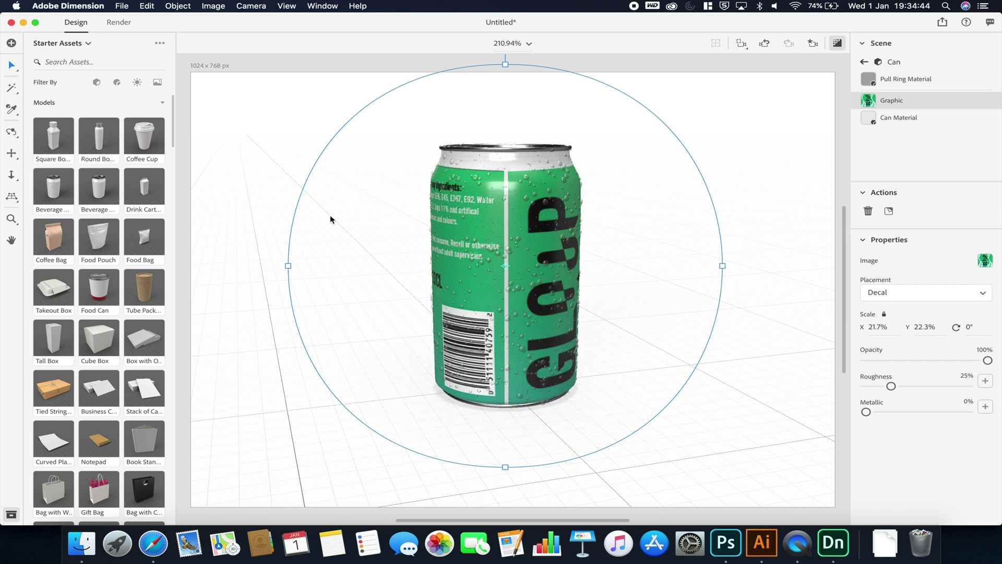
# Set the can material's metallic to 80% and its roughness to 35%.
pyautogui.moveTo(711, 173); pyautogui.dragTo(324, 172, button='middle')
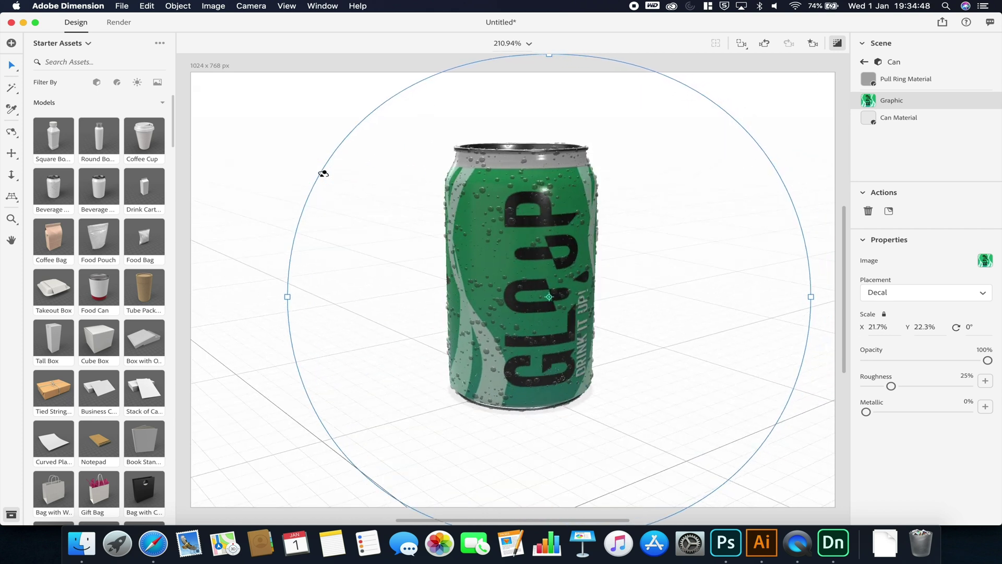
pyautogui.moveTo(608, 225); pyautogui.dragTo(604, 217, button='middle')
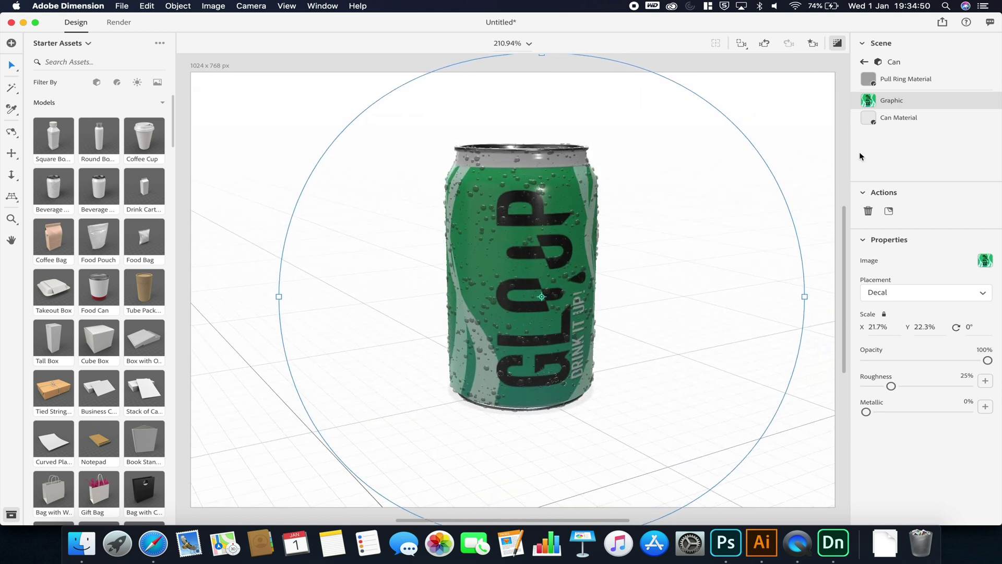
pyautogui.click(903, 118)
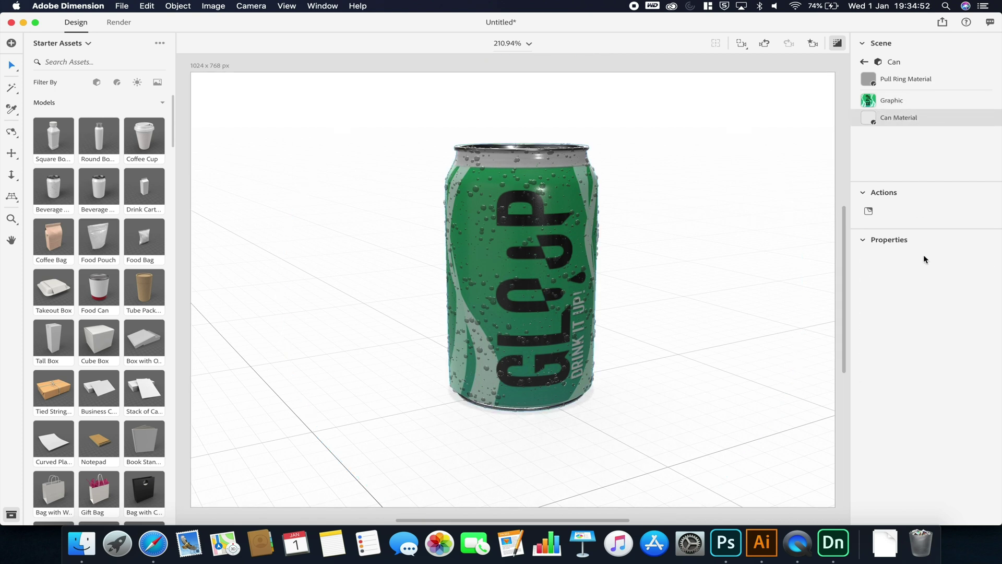
pyautogui.moveTo(865, 408); pyautogui.dragTo(948, 406)
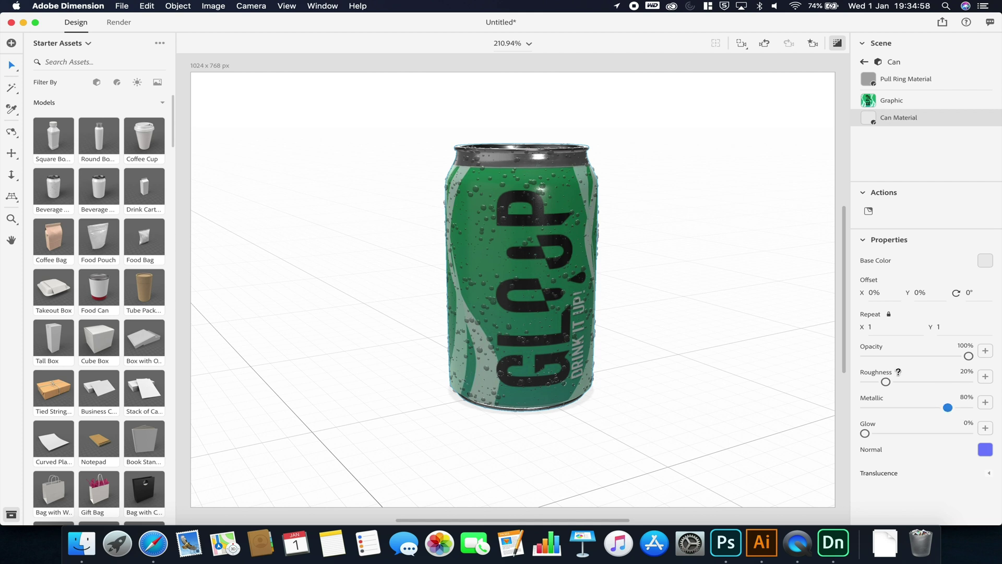
pyautogui.moveTo(885, 382); pyautogui.dragTo(901, 381)
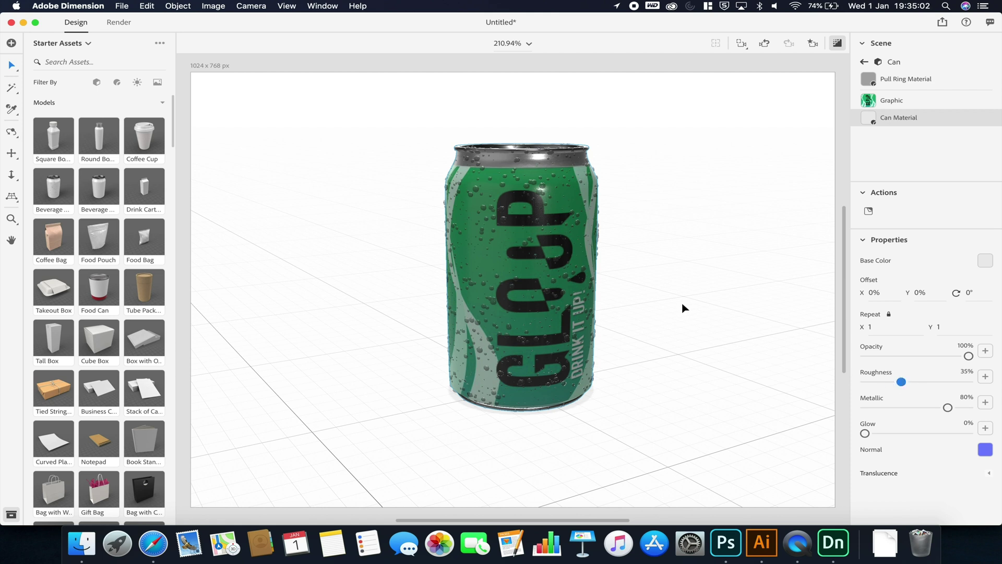
# Change the can material's base color to a pale teal, RGB 168, 224, 214, and deselect the can.
pyautogui.moveTo(660, 182); pyautogui.dragTo(615, 208, button='right')
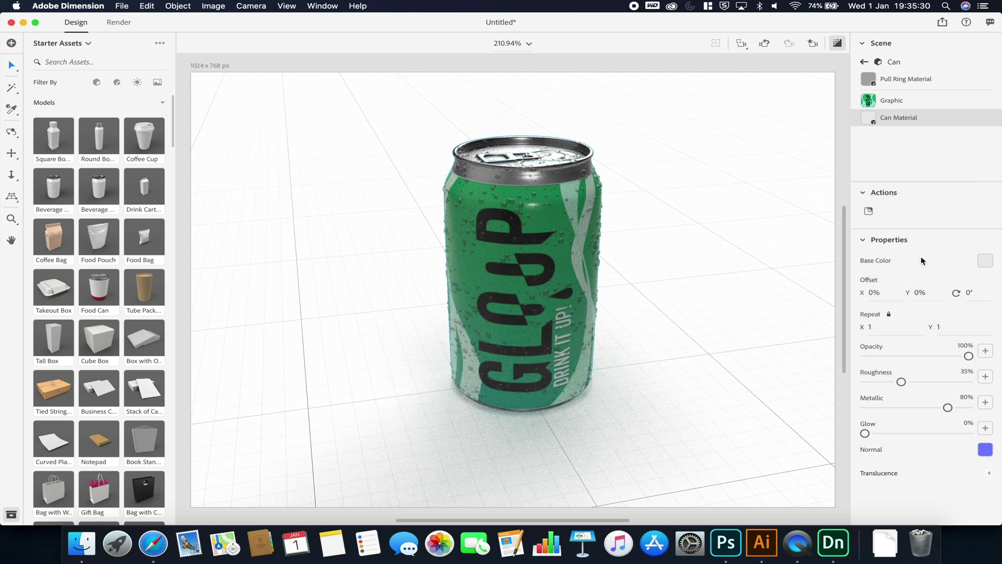
pyautogui.click(986, 260)
pyautogui.moveTo(872, 312); pyautogui.dragTo(886, 314)
pyautogui.click(855, 204)
pyautogui.moveTo(856, 204); pyautogui.dragTo(853, 197)
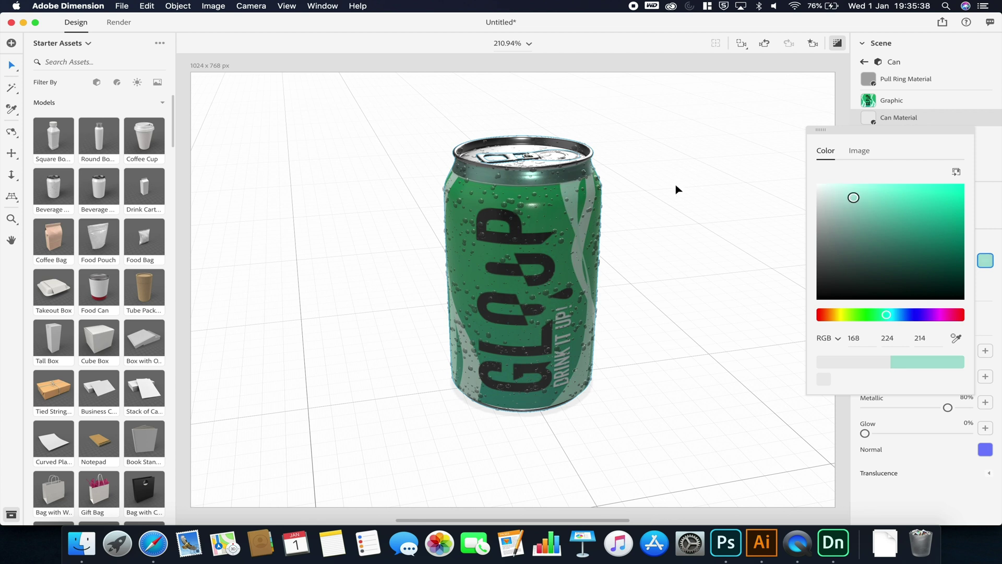
pyautogui.click(685, 180)
pyautogui.click(637, 179)
pyautogui.moveTo(637, 179); pyautogui.dragTo(690, 189)
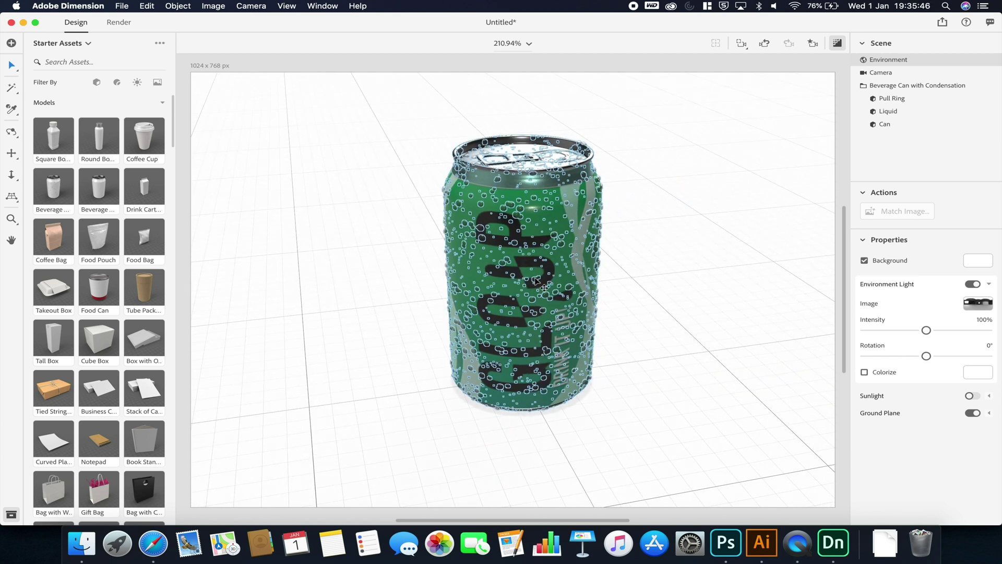
pyautogui.scroll(-10, 113, 193)
pyautogui.scroll(-15, 112, 193)
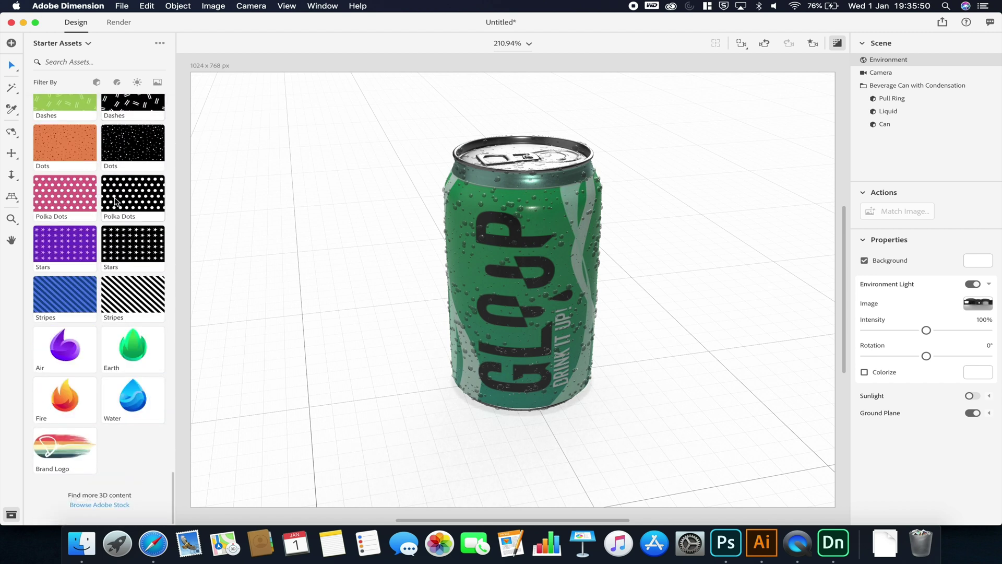
pyautogui.scroll(20, 115, 201)
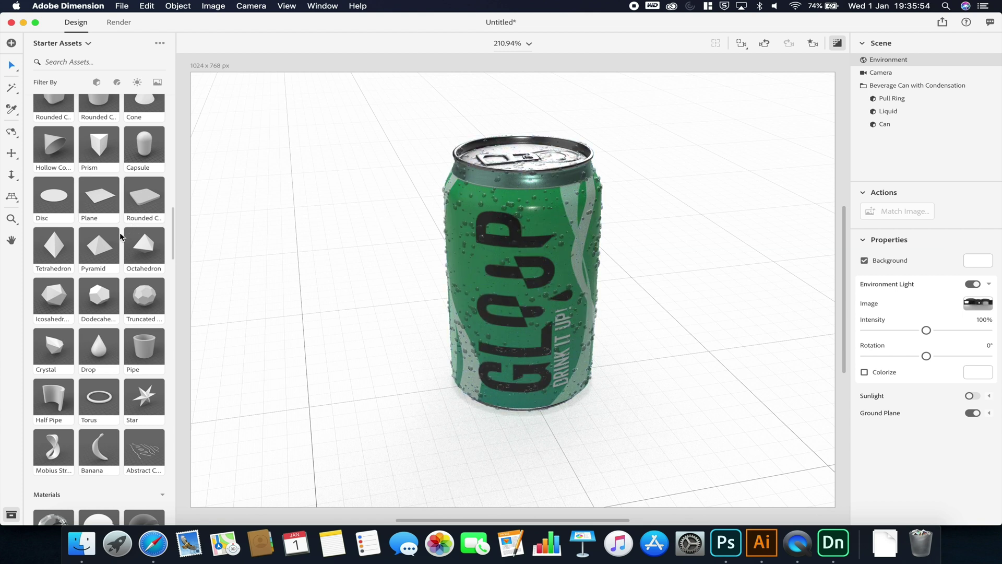
pyautogui.scroll(7, 120, 236)
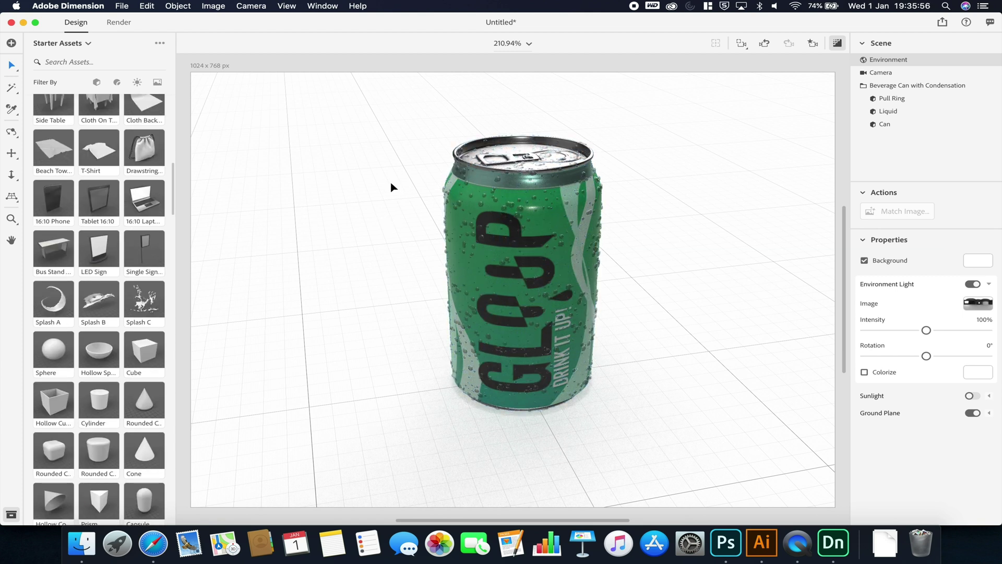
pyautogui.scroll(10, 130, 244)
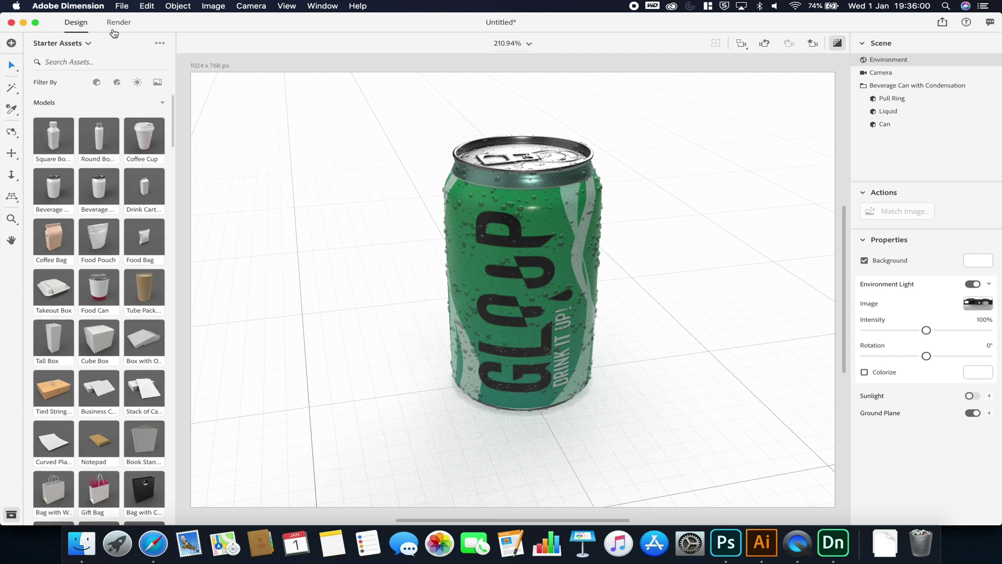
# Export the scene to Aero as "Gloop Can" in the Project Aero folder.
pyautogui.click(120, 8)
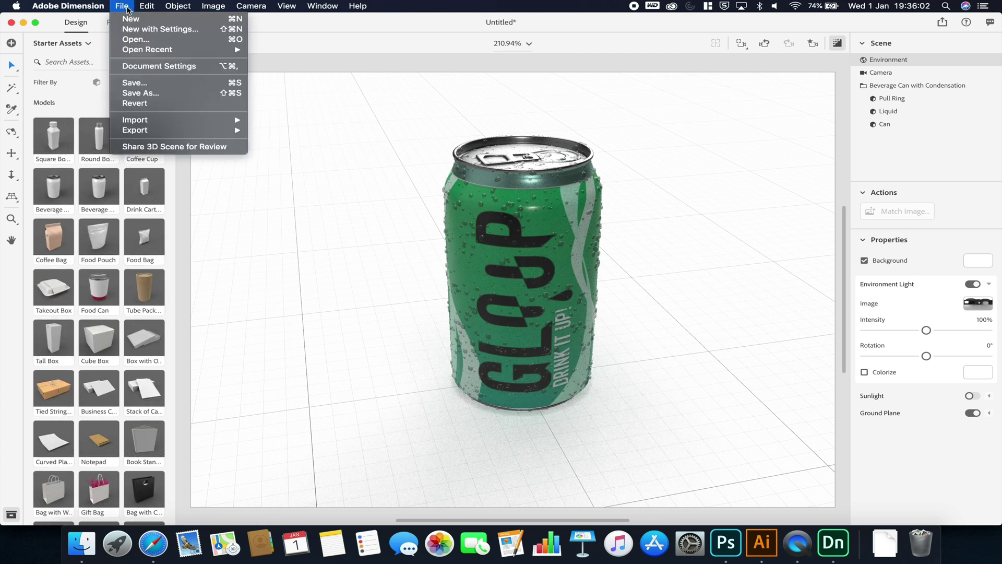
pyautogui.moveTo(228, 130)
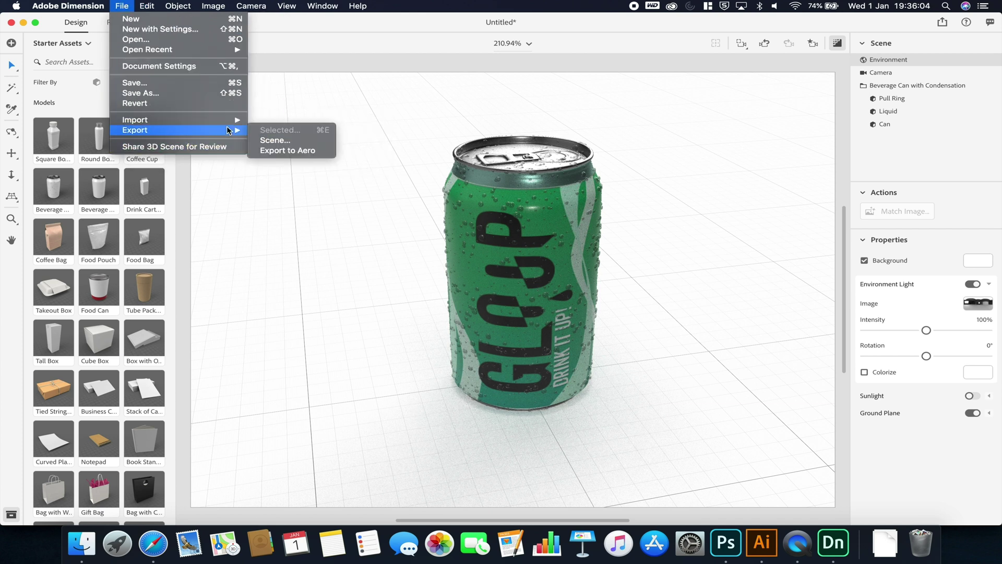
pyautogui.click(305, 152)
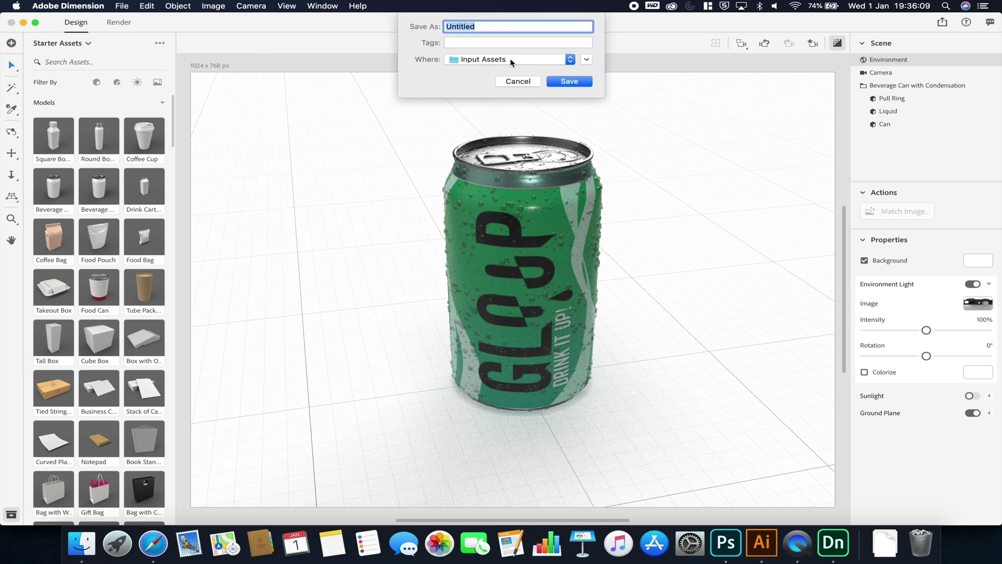
pyautogui.click(504, 58)
pyautogui.click(489, 70)
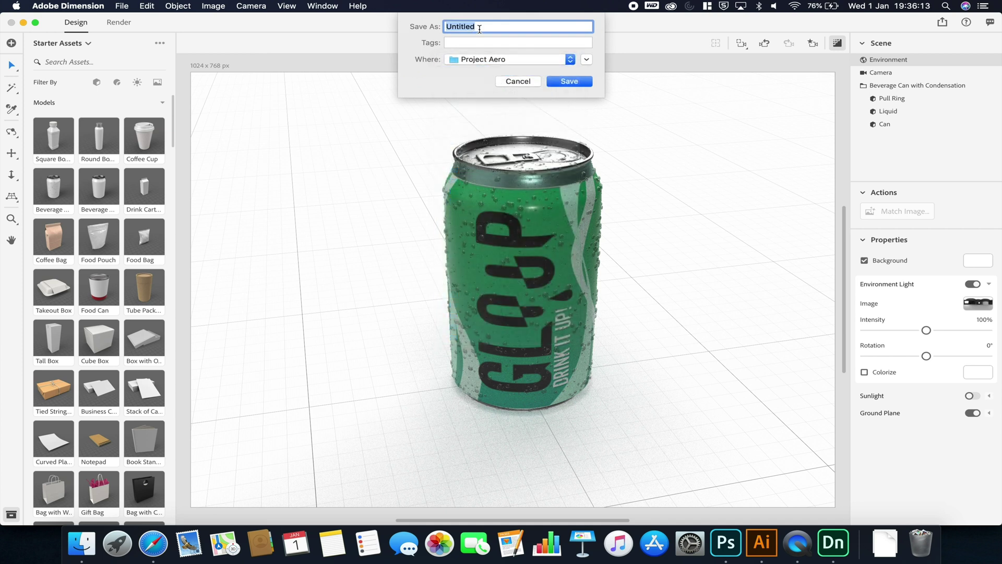
pyautogui.write('Gloop Can')
pyautogui.click(566, 81)
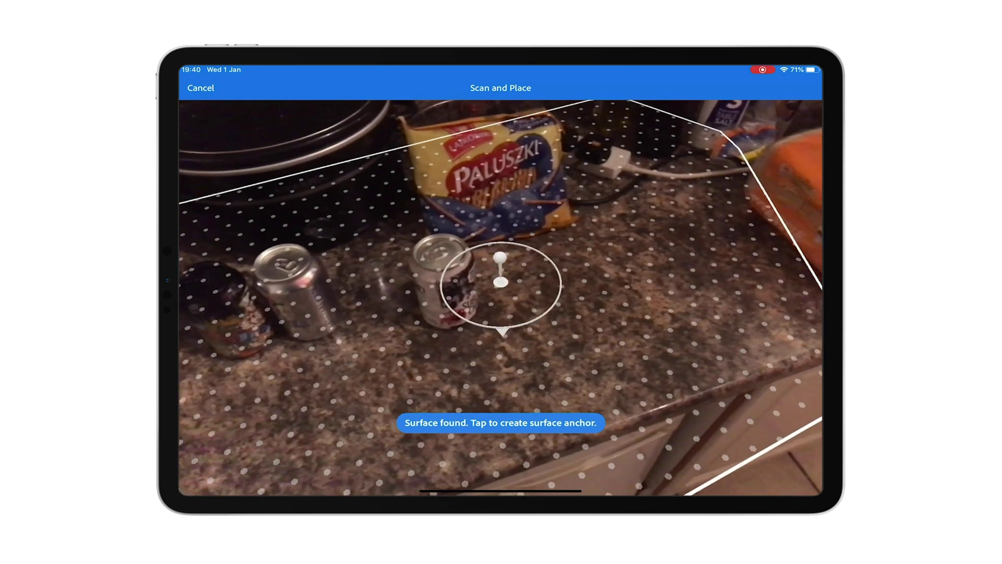
# In Adobe Aero, anchor the scene on the detected countertop and import Gloop Can.glb from the Creative Cloud Project Aero folder.
pyautogui.click(501, 285)
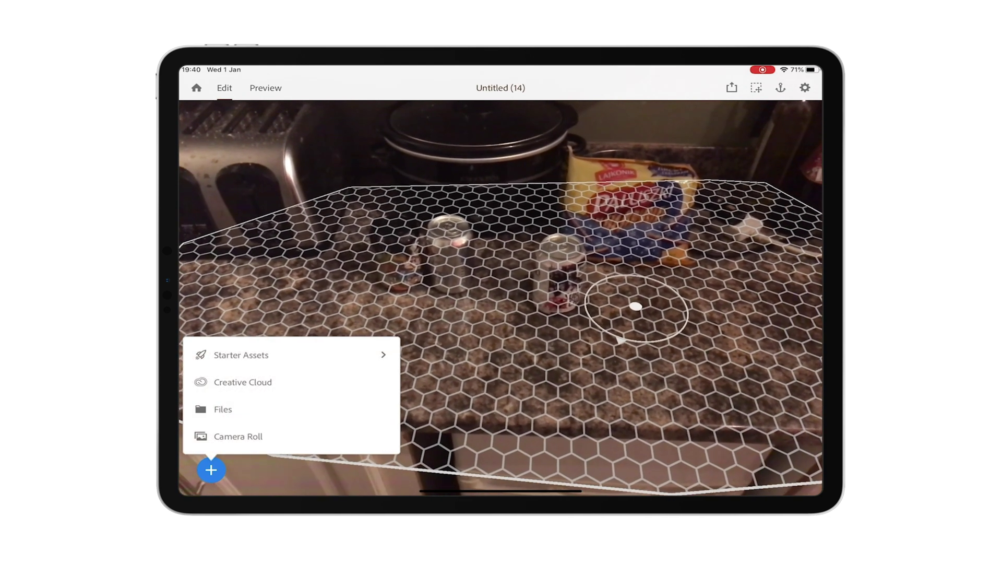
pyautogui.click(243, 381)
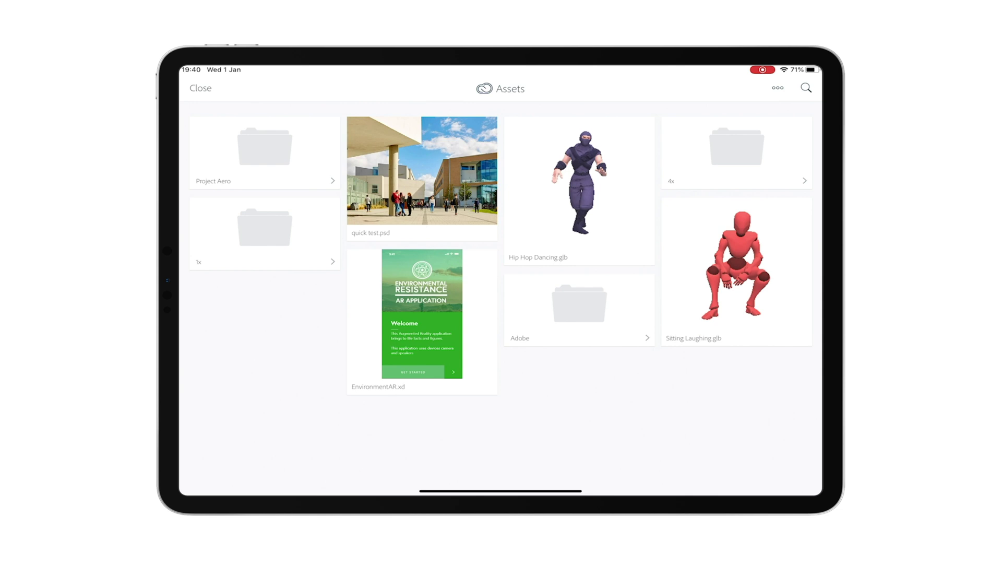
pyautogui.click(264, 152)
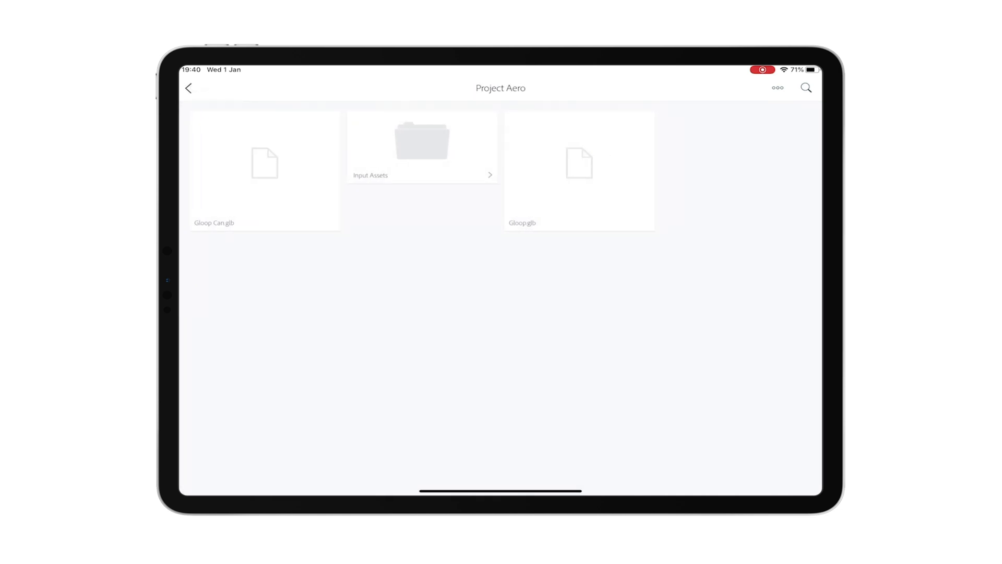
pyautogui.click(265, 165)
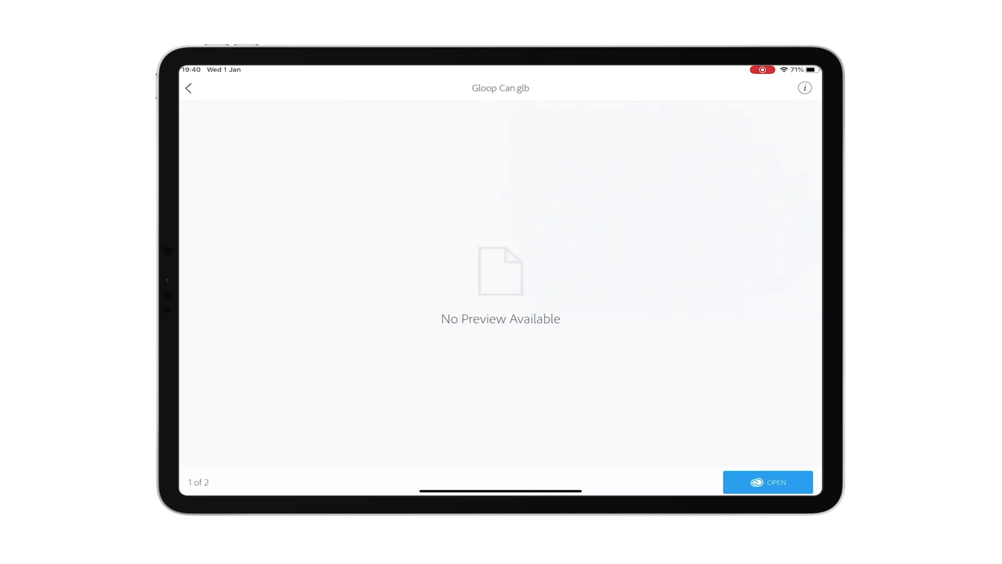
pyautogui.click(768, 482)
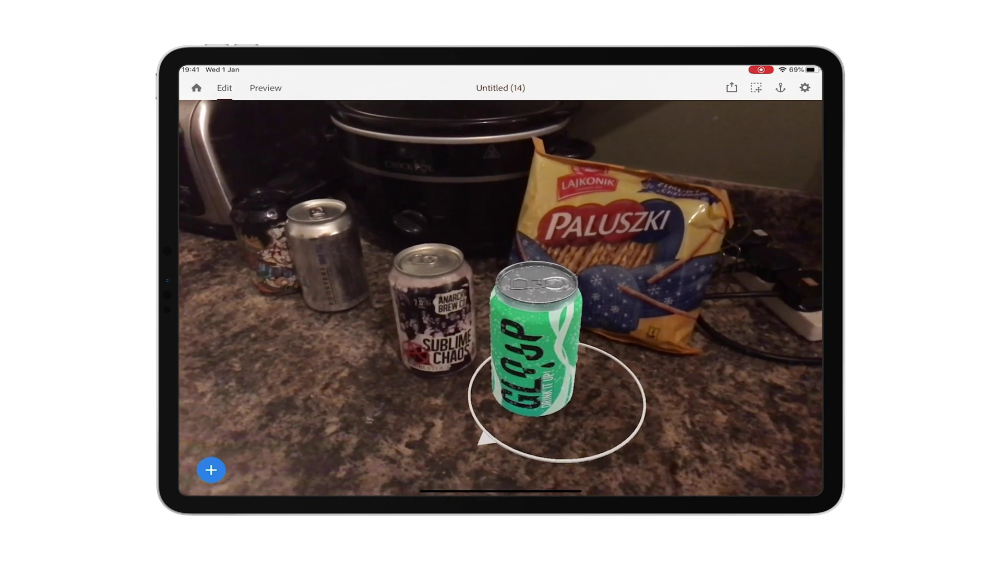
# Give the placed can a behavior with an Enter proximity trigger that starts a Spin action.
pyautogui.click(533, 345)
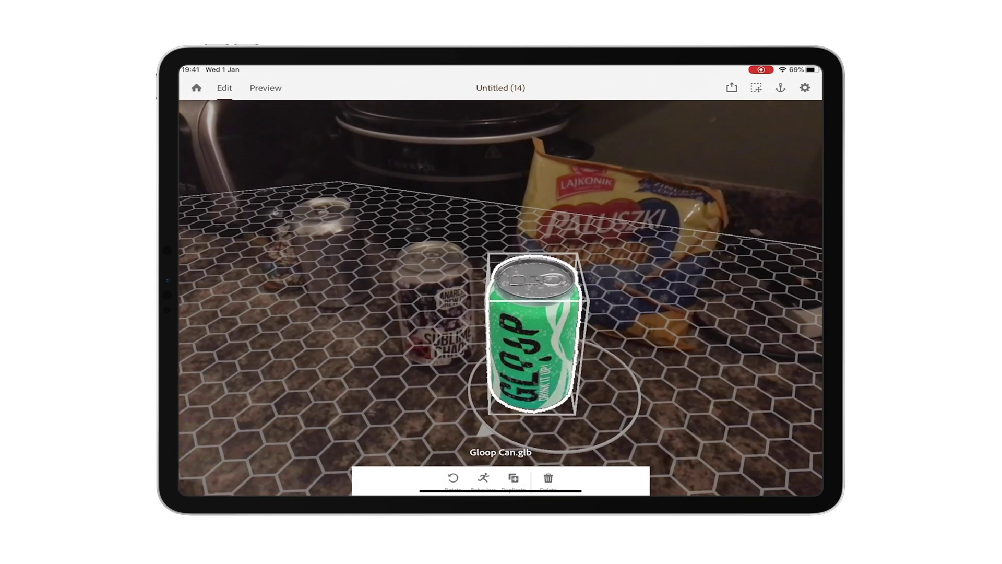
pyautogui.click(483, 477)
pyautogui.click(388, 375)
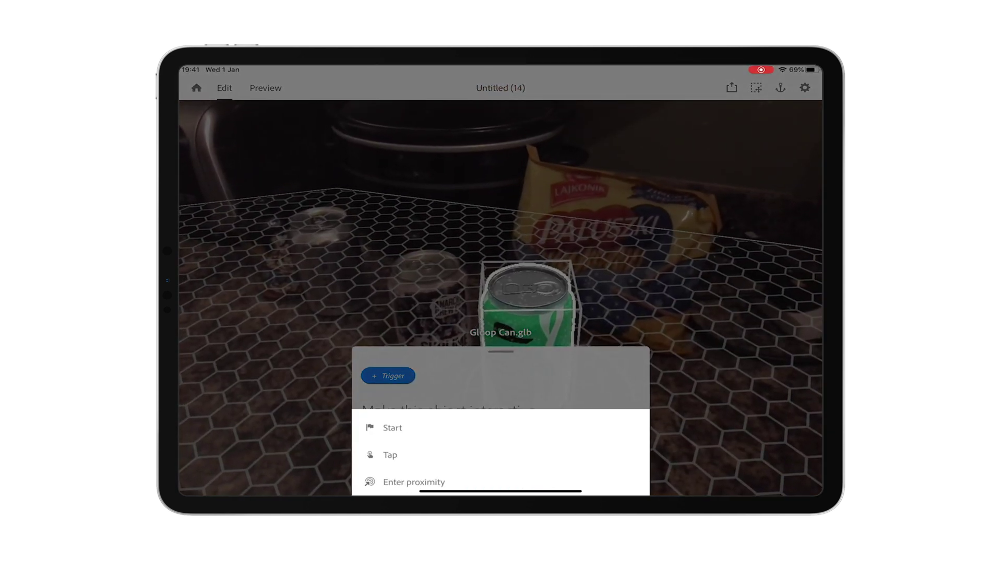
pyautogui.click(413, 481)
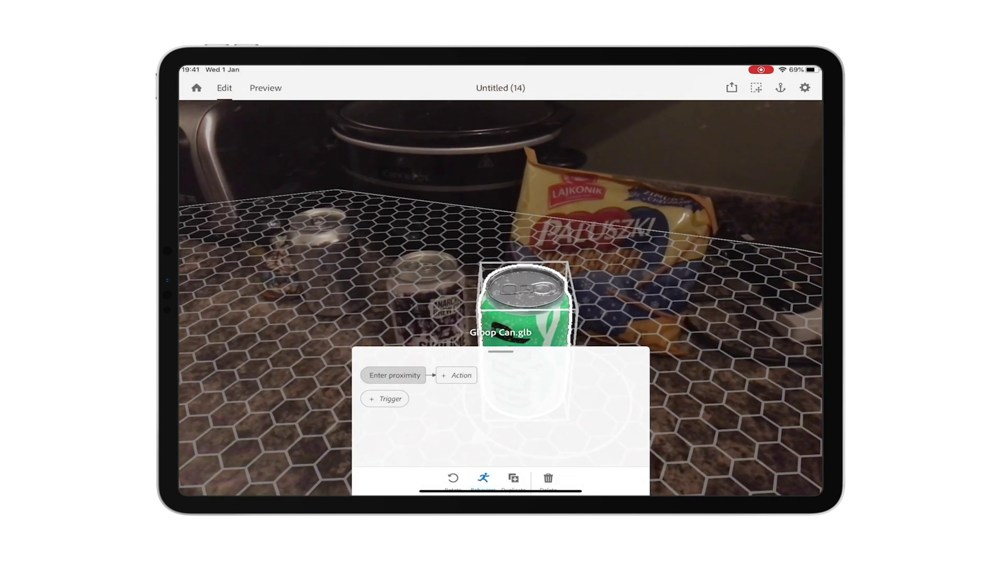
pyautogui.click(456, 375)
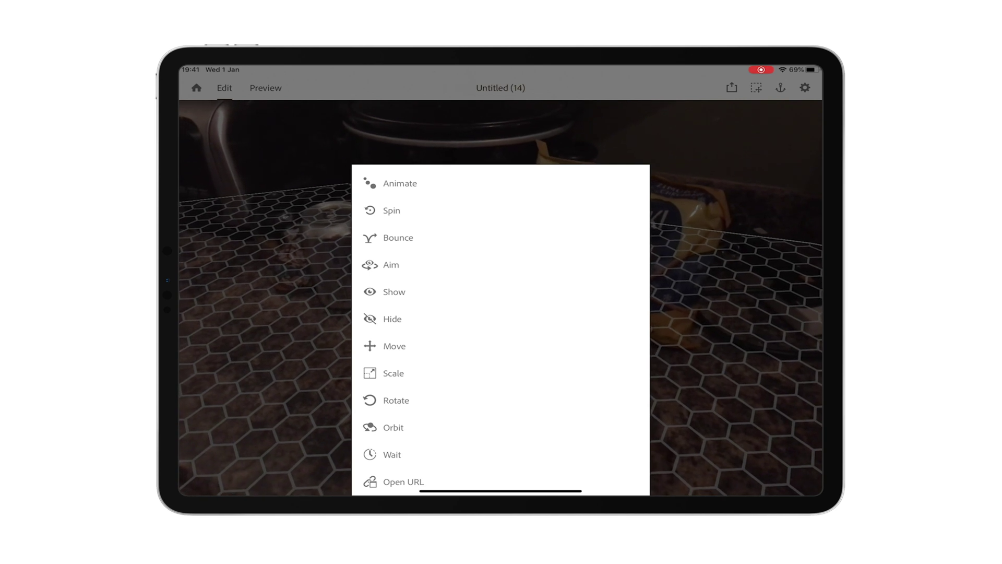
pyautogui.click(392, 210)
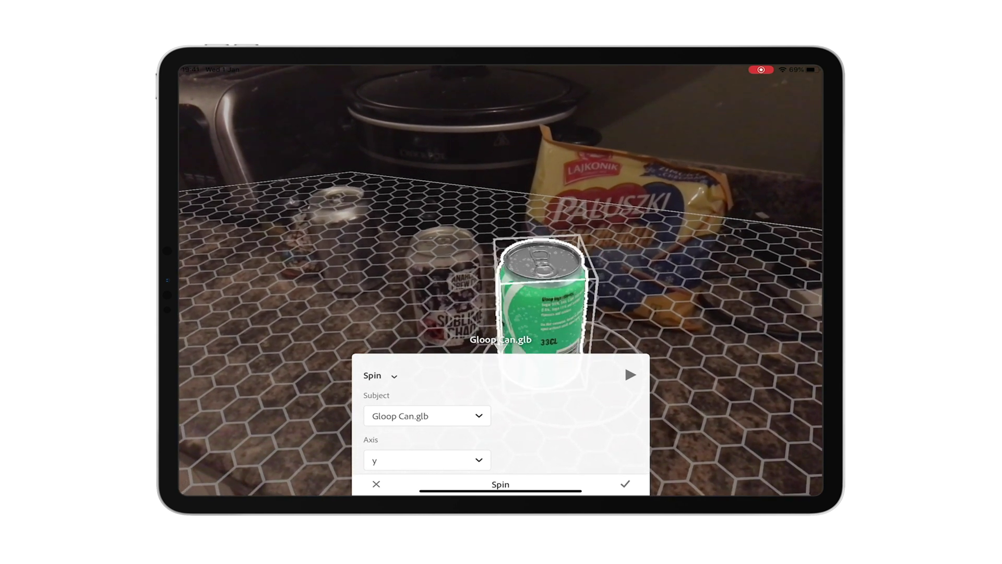
pyautogui.click(625, 484)
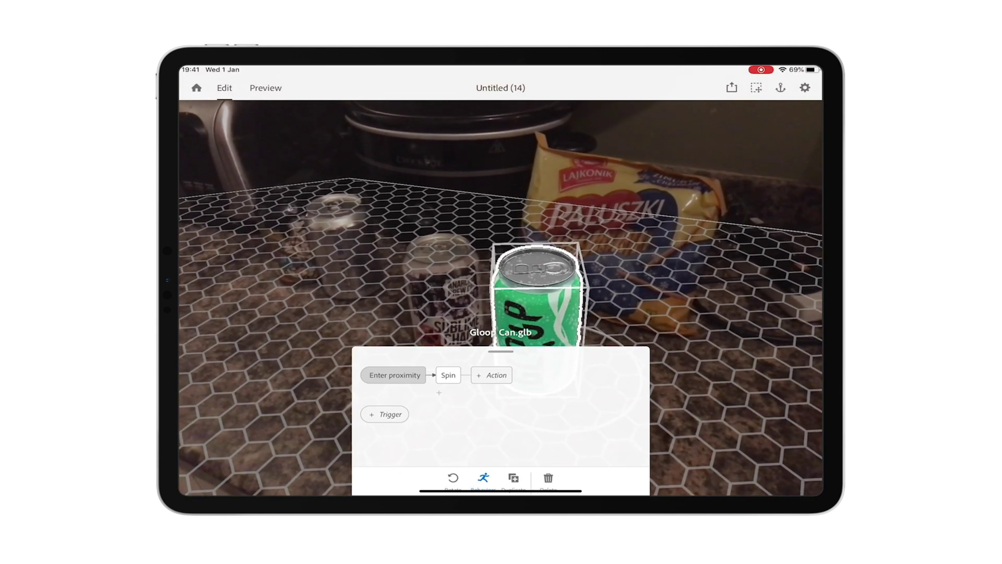
# Set the can's Enter proximity trigger distance to 1.4 and preview the AR scene.
pyautogui.click(394, 374)
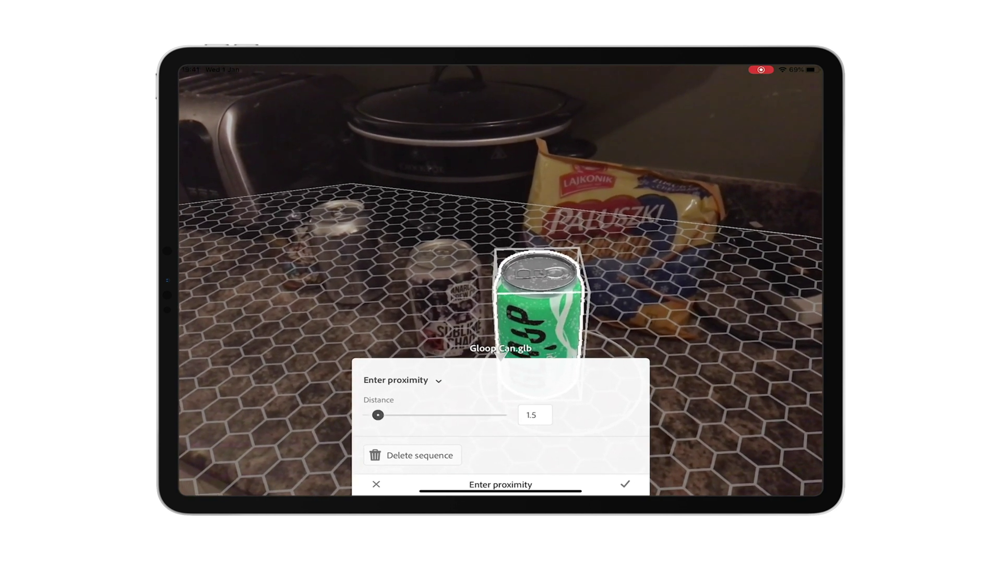
pyautogui.click(625, 484)
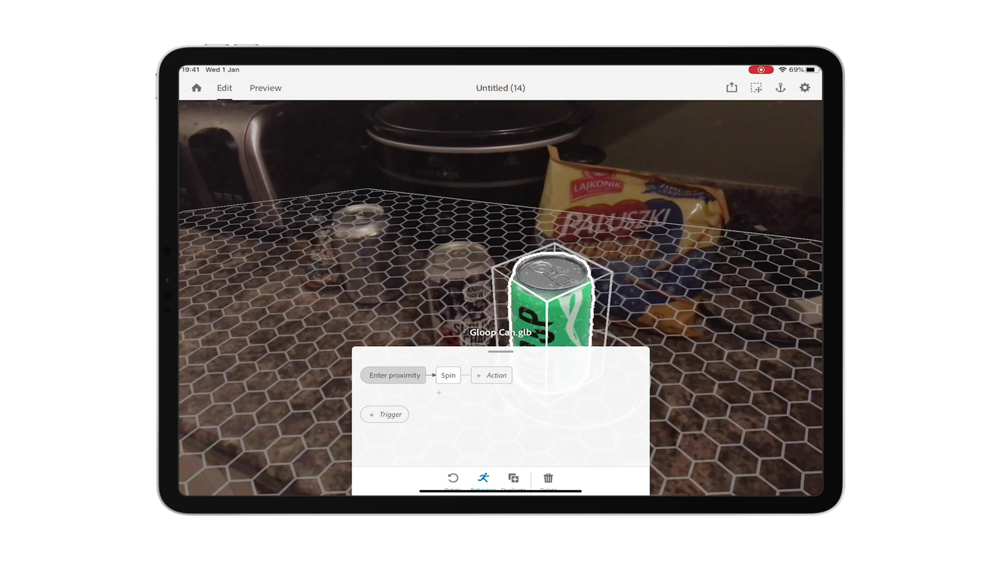
pyautogui.click(395, 375)
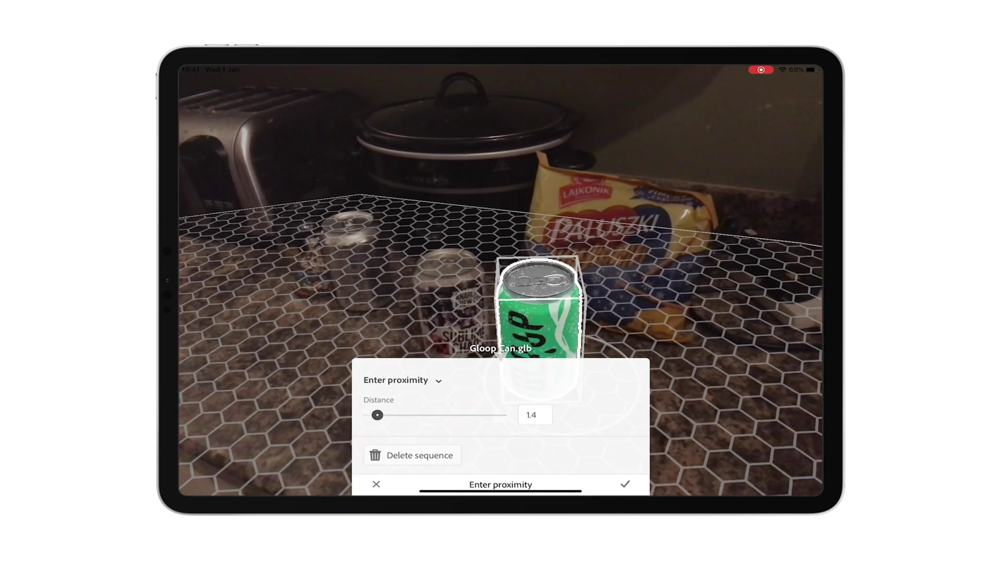
pyautogui.click(625, 484)
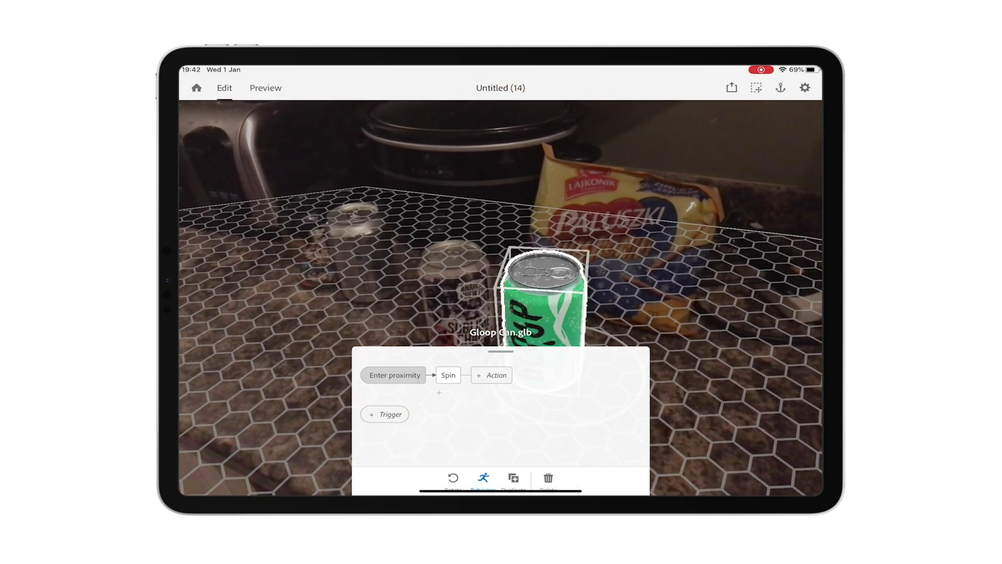
pyautogui.click(730, 396)
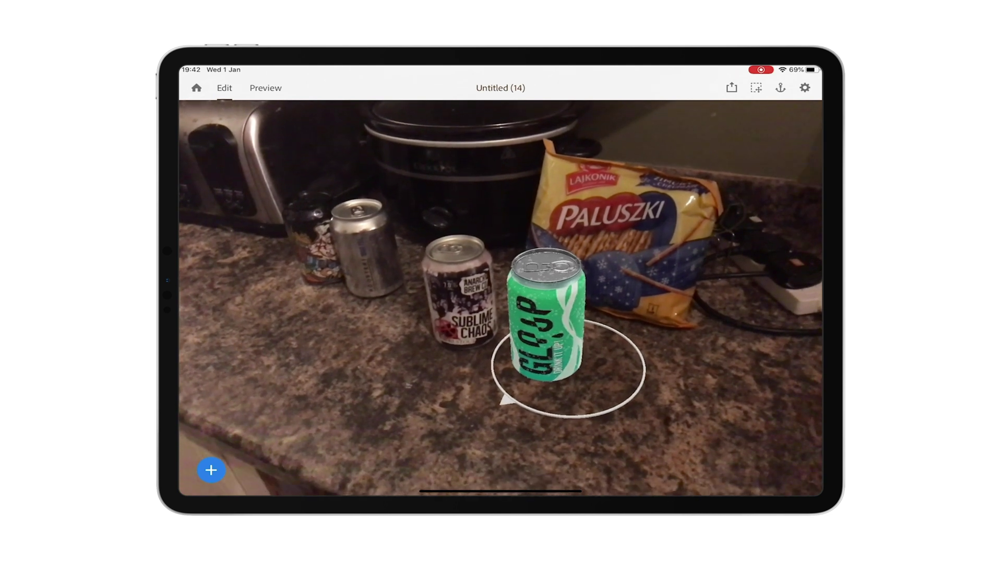
pyautogui.click(265, 88)
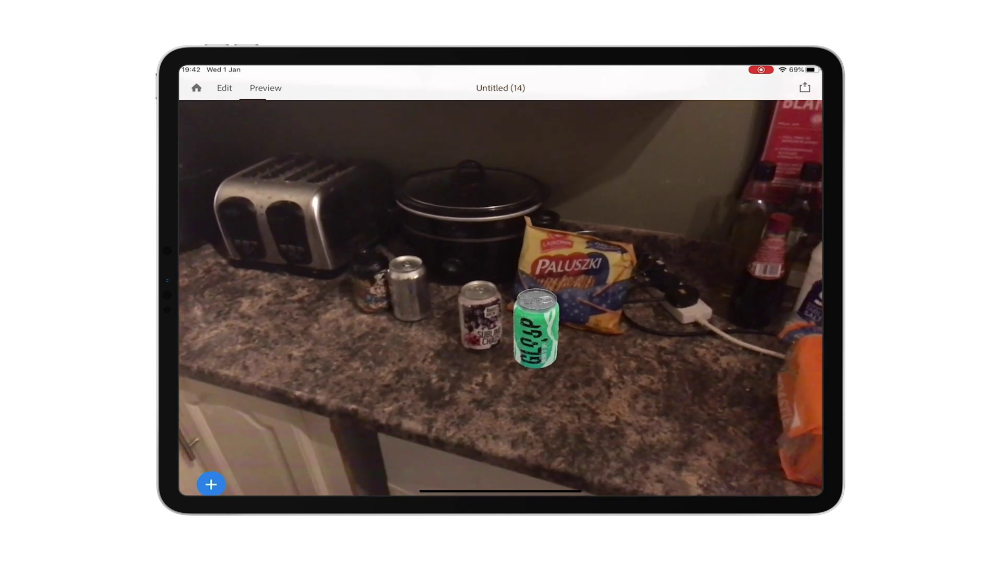